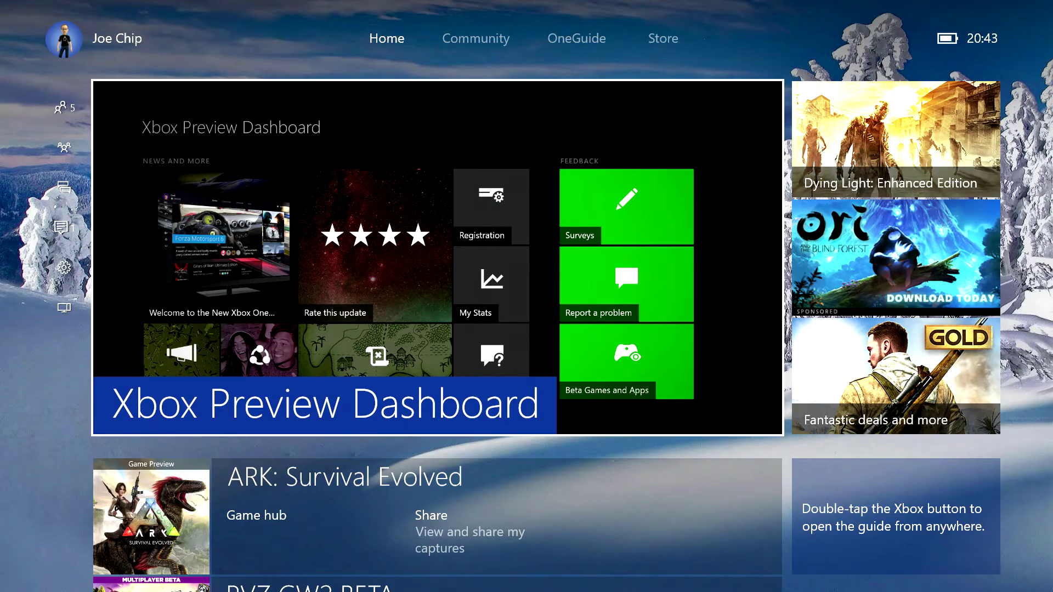
Step: Open My games & apps from the My stuff section of Home
key(Down)
key(Down)
key(Down)
key(Down)
key(Down)
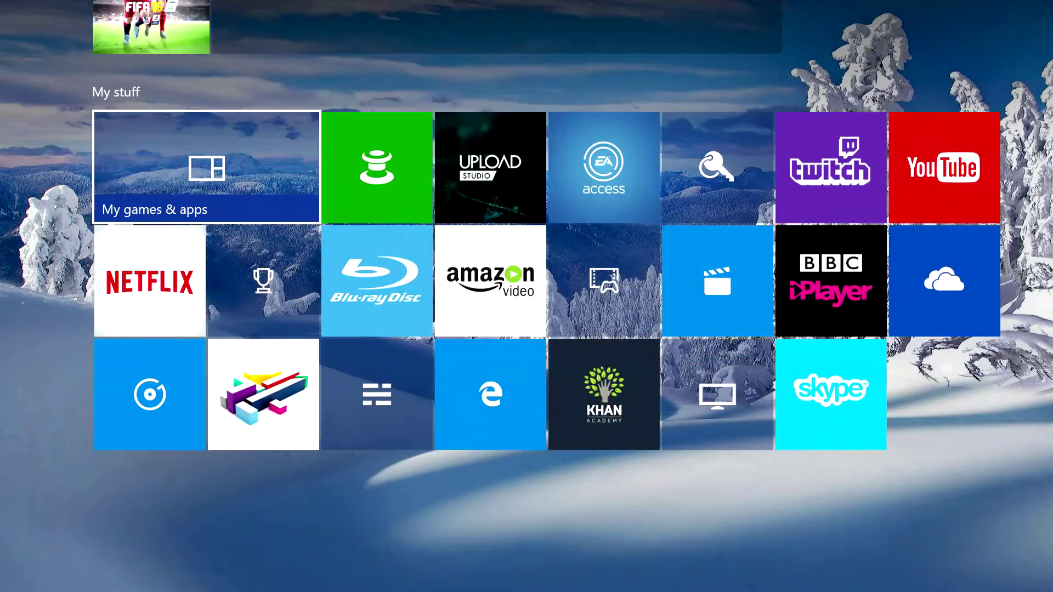
key(Return)
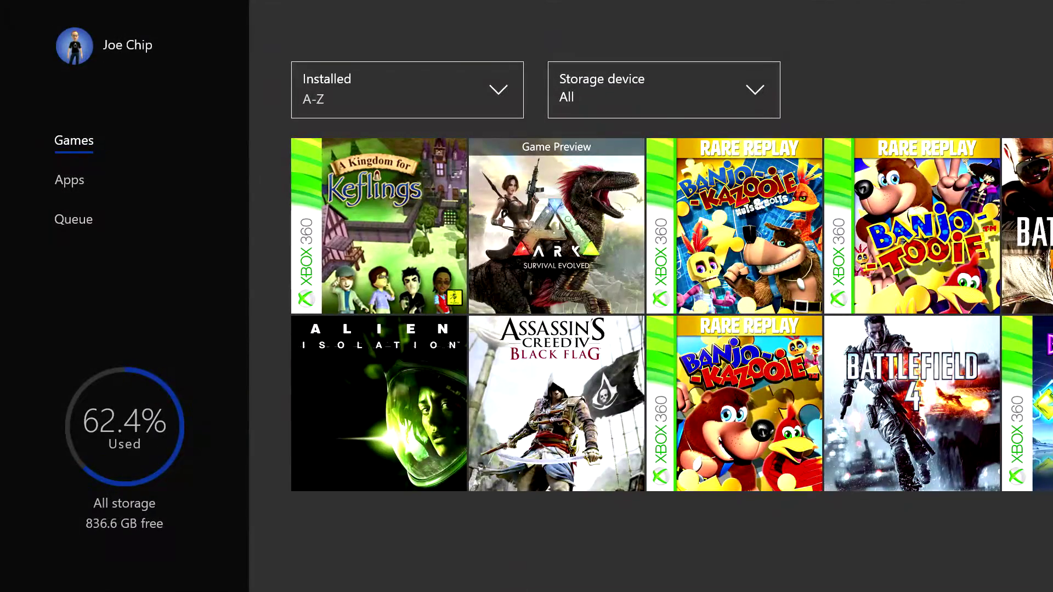
Step: Look through the installed games collection and on into the Ready to install list
key(Right)
key(Right)
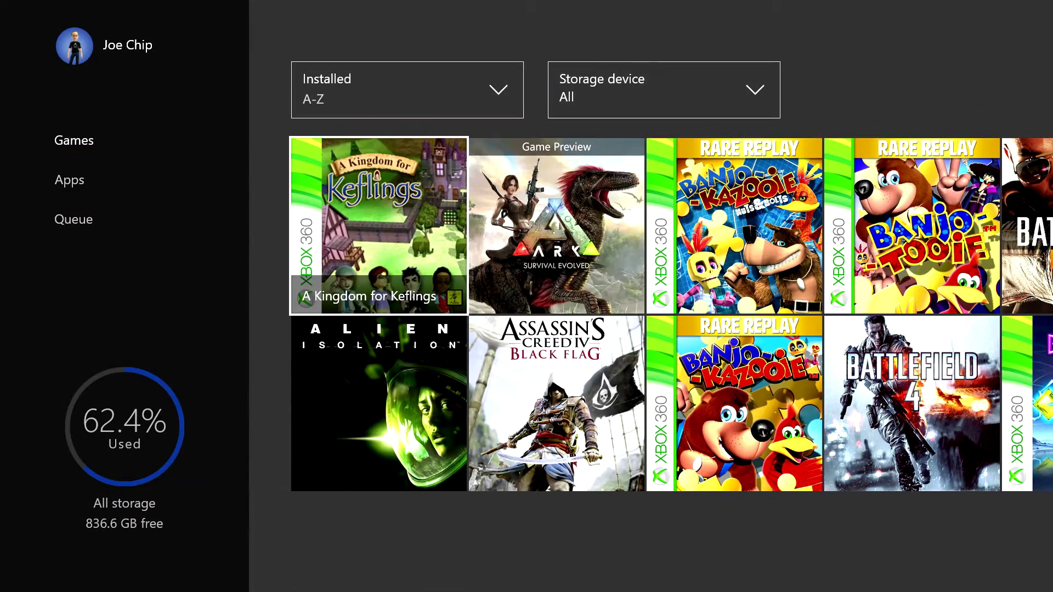
key(Right)
key(Right)
key(Right)
key(Right)
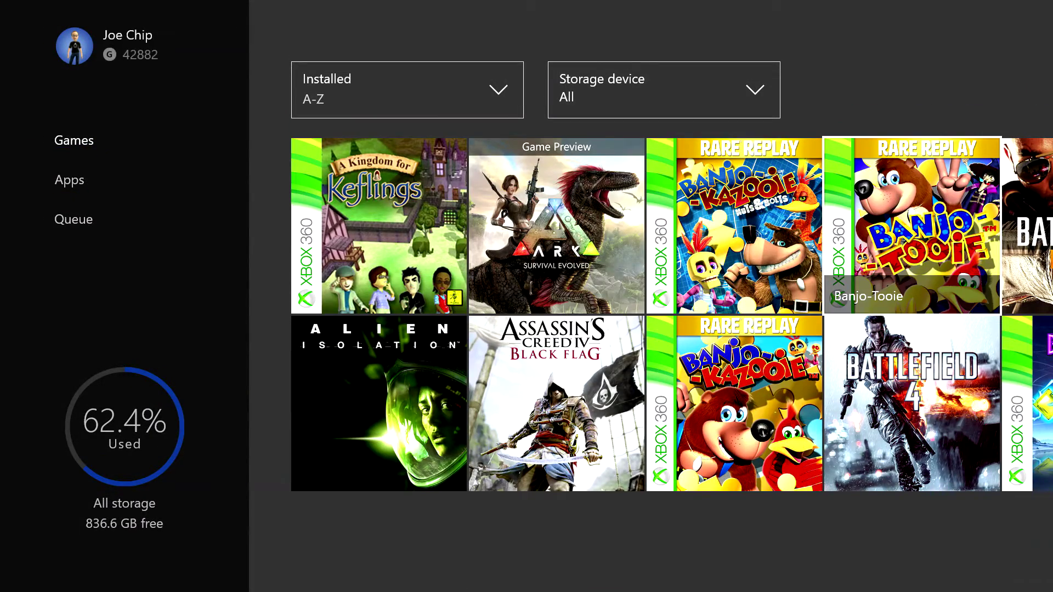
key(Right)
key(Right)
key(Right)
key(Right)
key(Right)
key(Right)
key(Right)
key(Right)
key(Right)
key(Right)
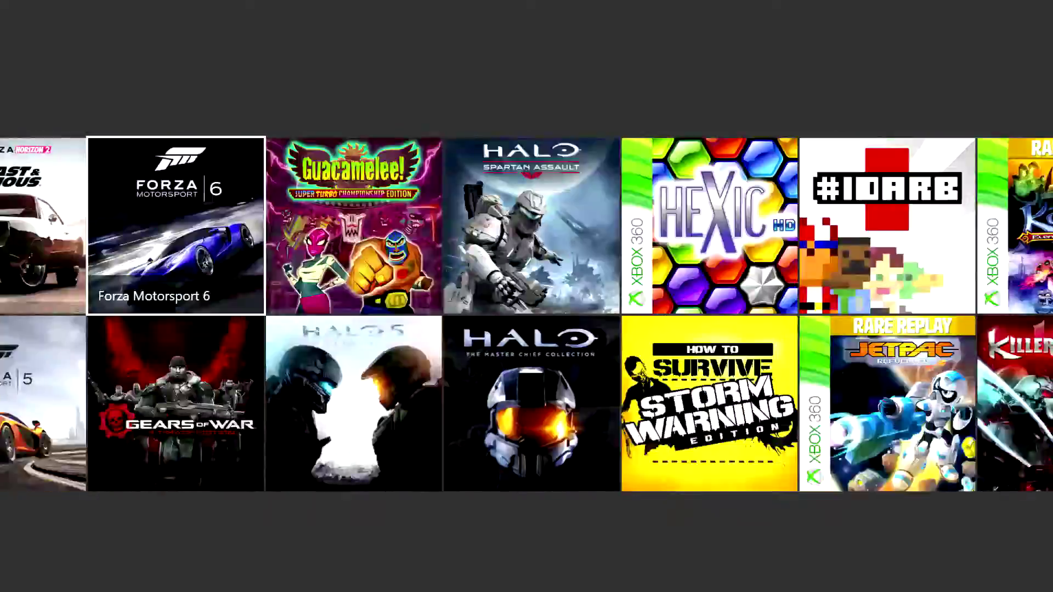
key(Right)
key(Right)
key(Right)
key(Right)
key(Right)
key(Right)
key(Right)
key(Right)
key(Right)
key(Right)
key(Right)
key(Right)
key(Right)
key(Right)
key(Right)
key(Right)
key(Right)
key(Right)
key(Right)
key(Right)
key(Right)
key(Right)
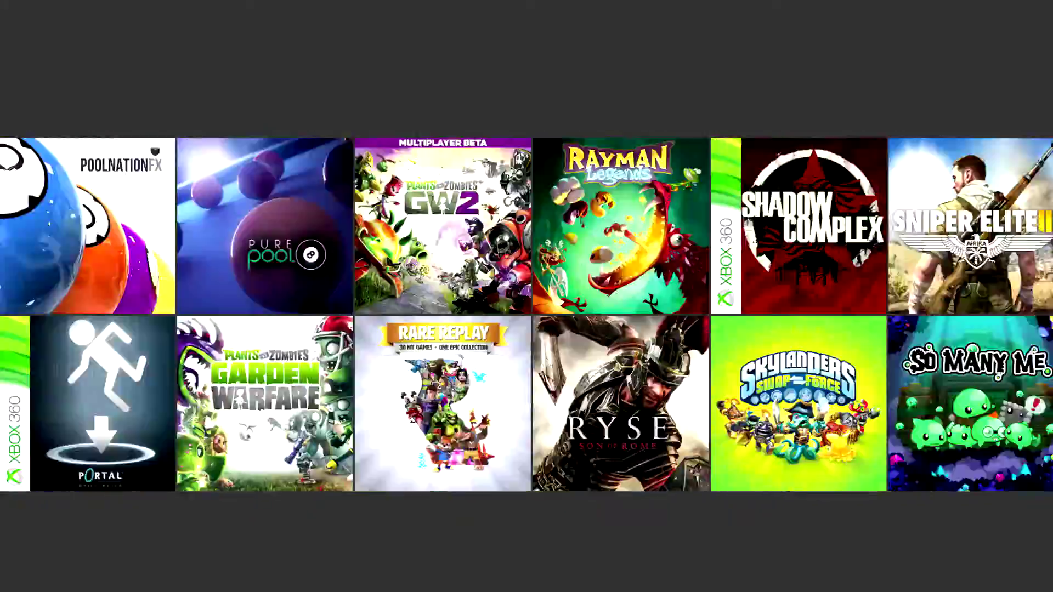
key(Right)
key(Right)
key(Right)
key(Right)
key(Right)
key(Right)
key(Right)
key(Right)
key(Right)
key(Right)
key(Right)
key(Right)
key(Right)
key(Right)
key(Right)
key(Right)
key(Right)
key(Right)
key(Right)
key(Right)
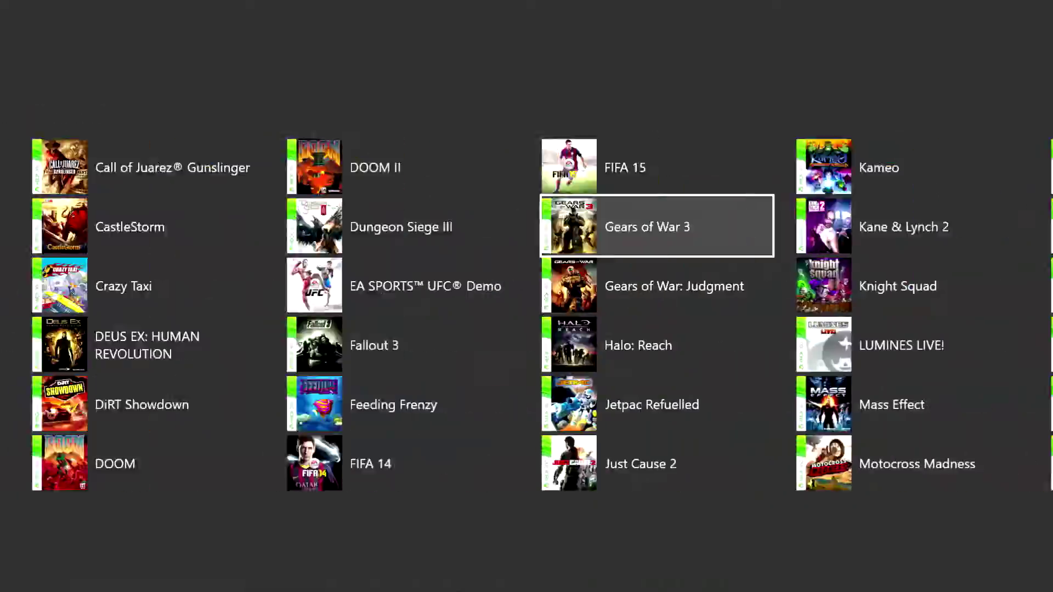
Step: Hide Battlefield Hardline Beta from the Ready to install list and confirm the hiding
key(Left)
key(Left)
key(Left)
key(Left)
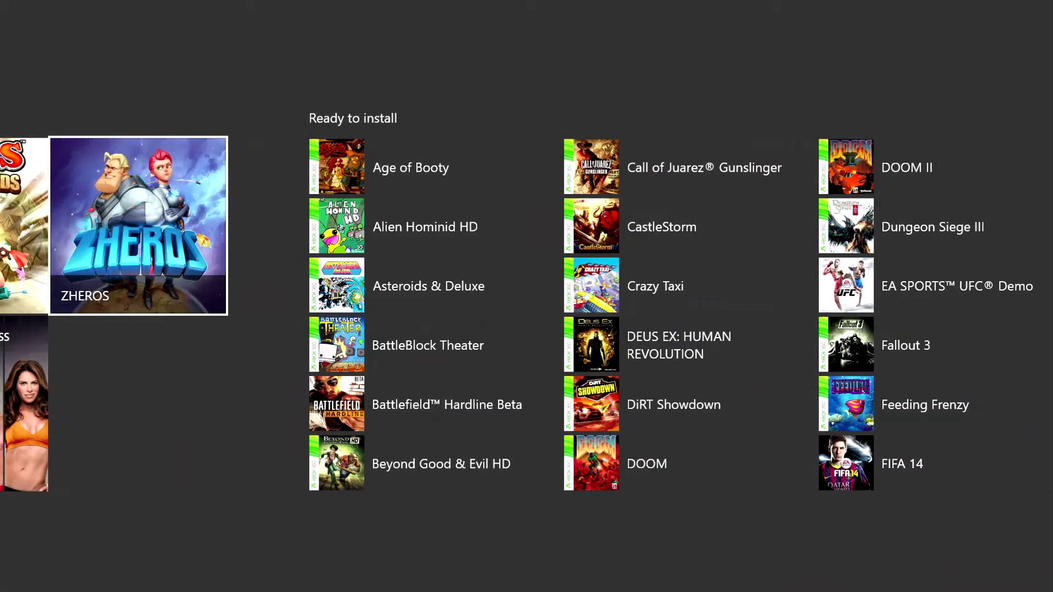
key(Right)
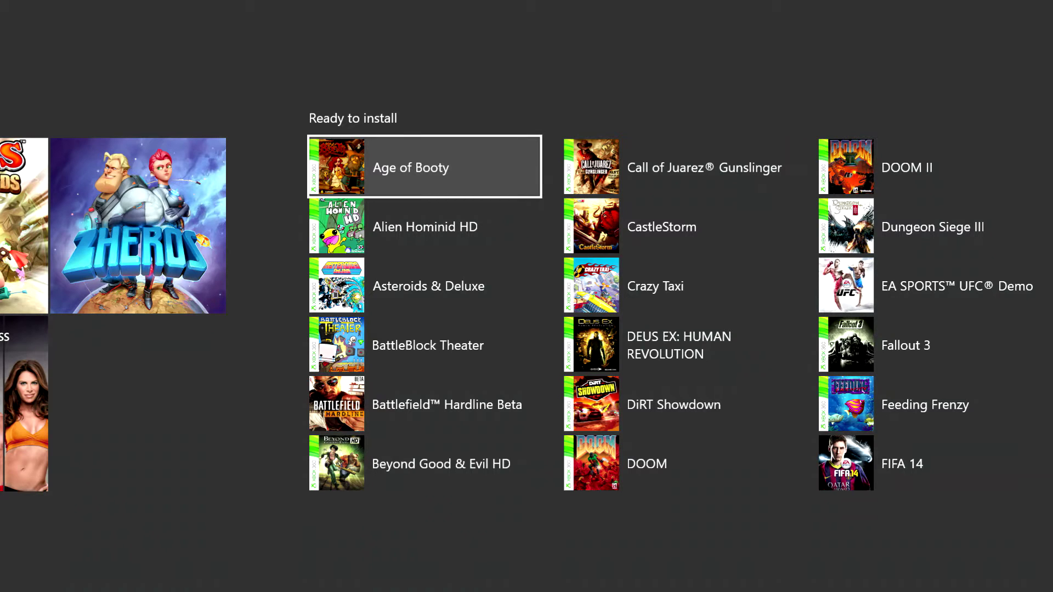
click(425, 404)
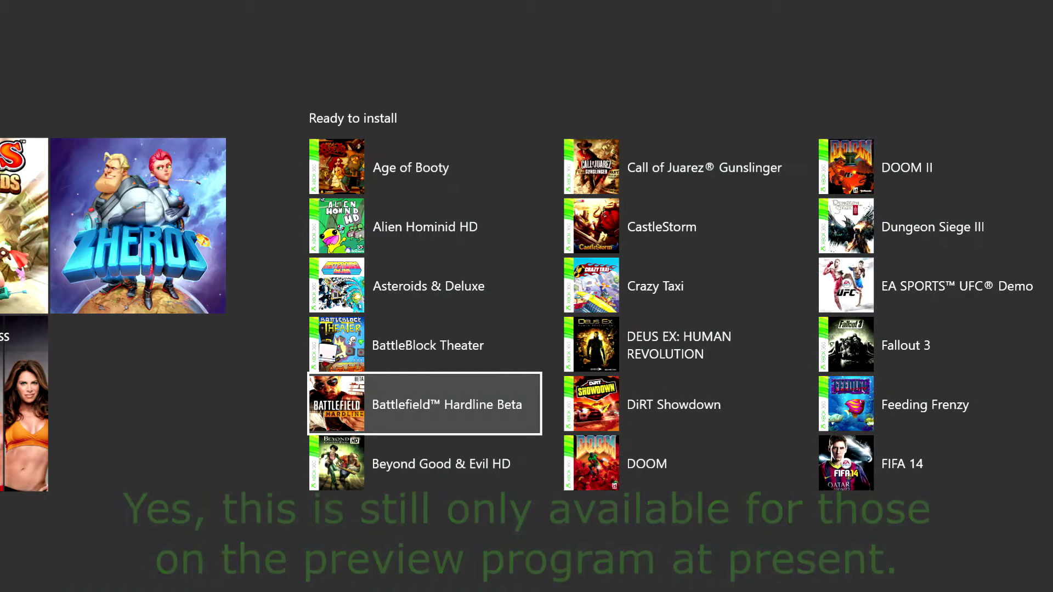
key(Menu)
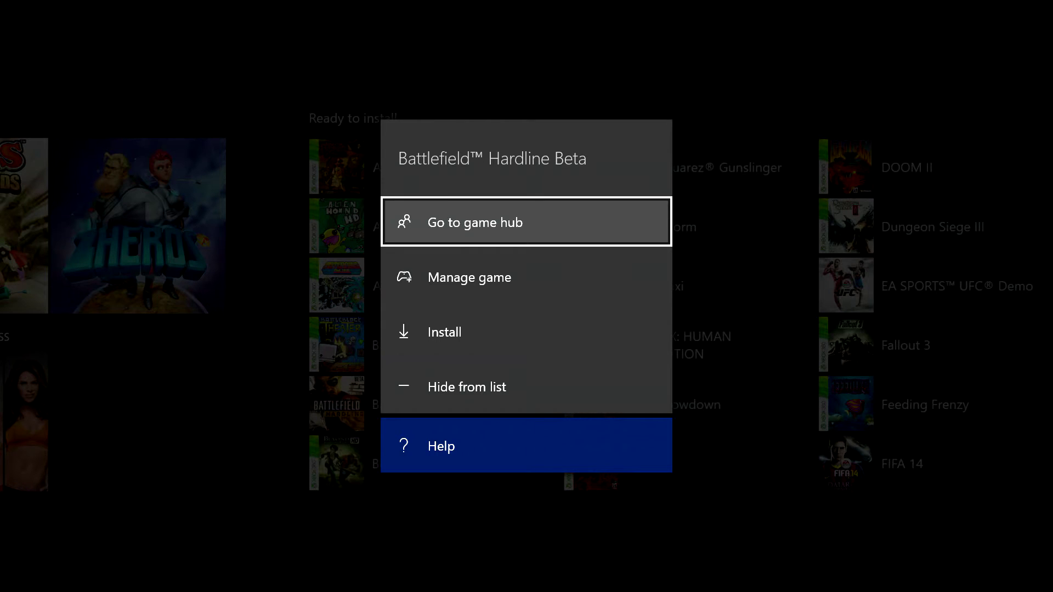
key(Down)
key(Down)
key(Down)
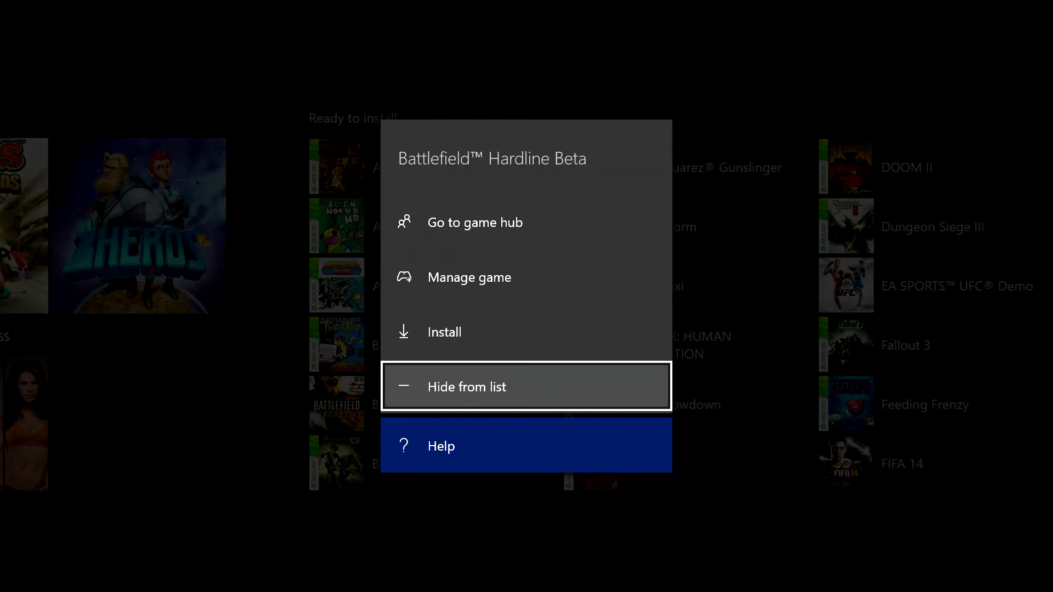
key(Return)
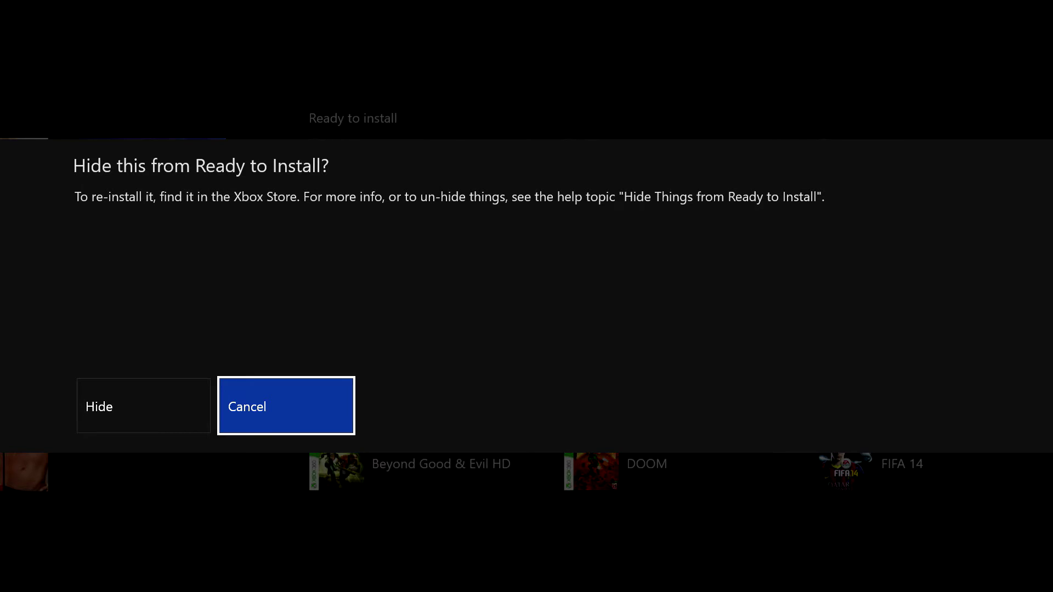
key(Left)
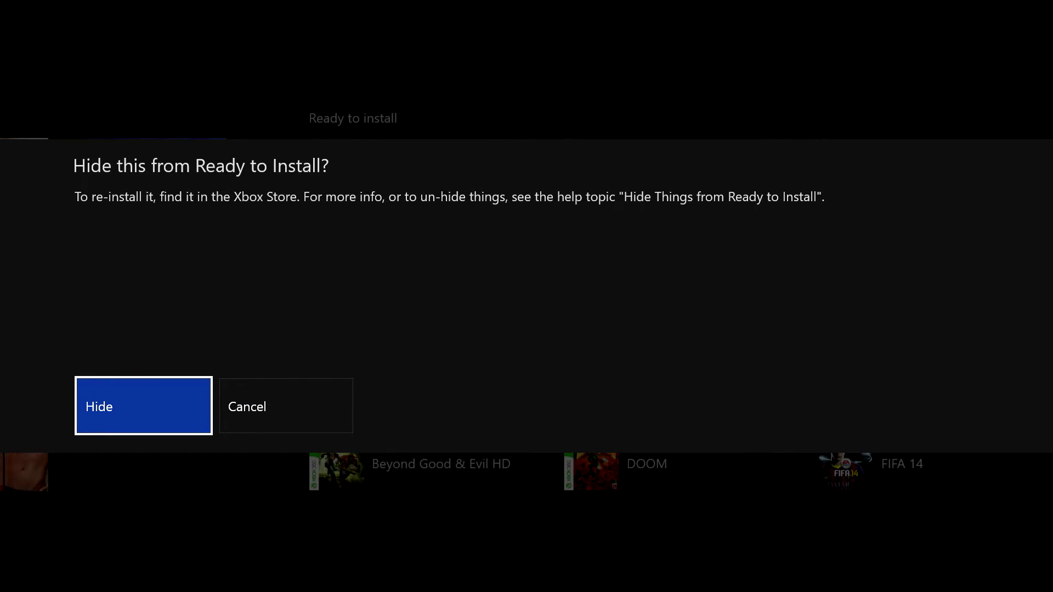
key(Return)
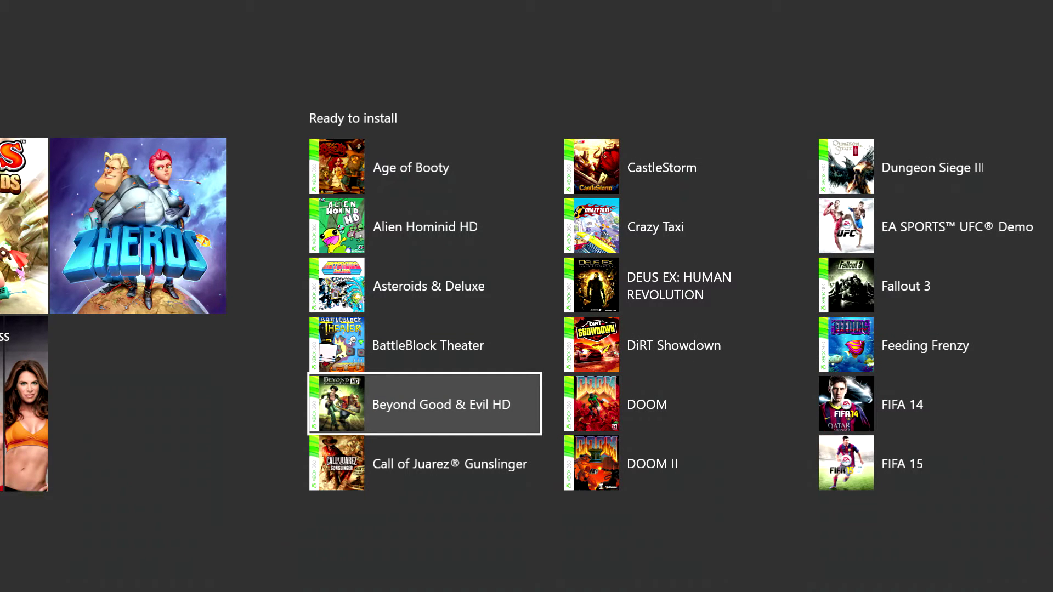
Step: Go back through the installed games to the start of the collection
key(Left)
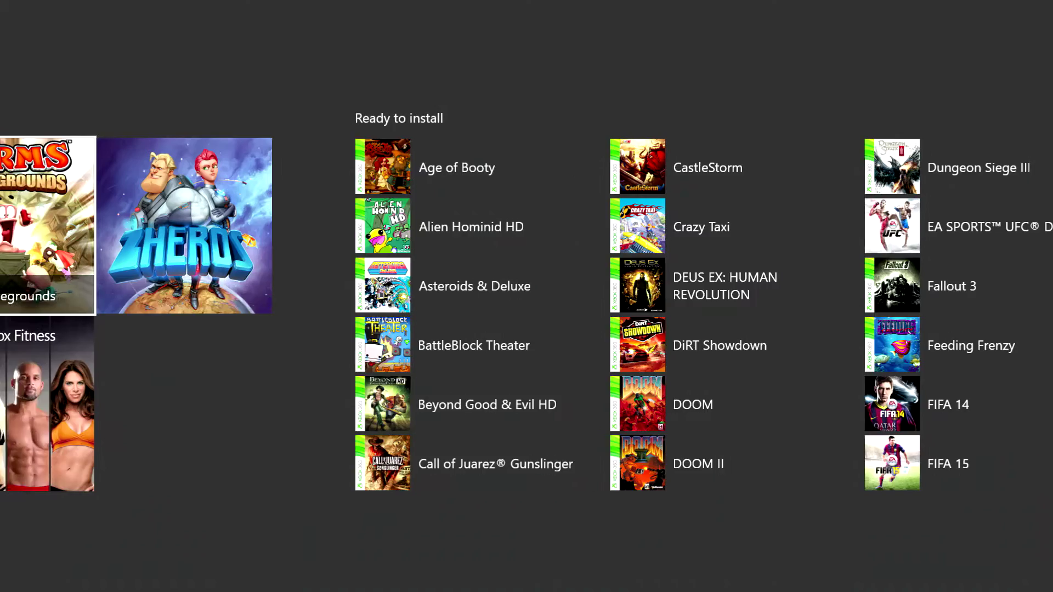
key(Left)
key(Left)
key(Left)
key(Left)
key(Left)
key(Left)
key(Left)
key(Left)
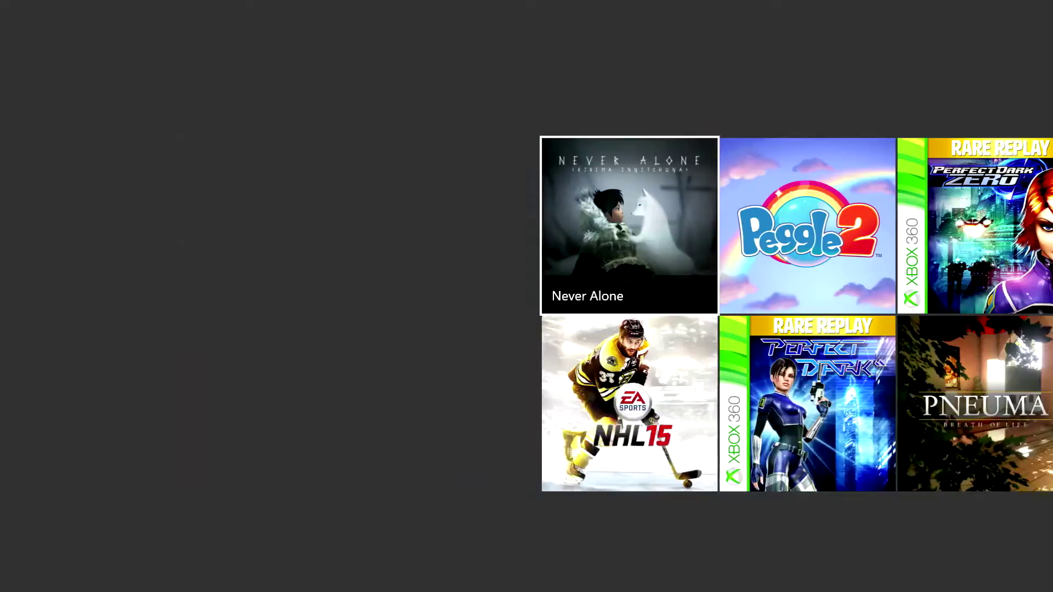
key(Left)
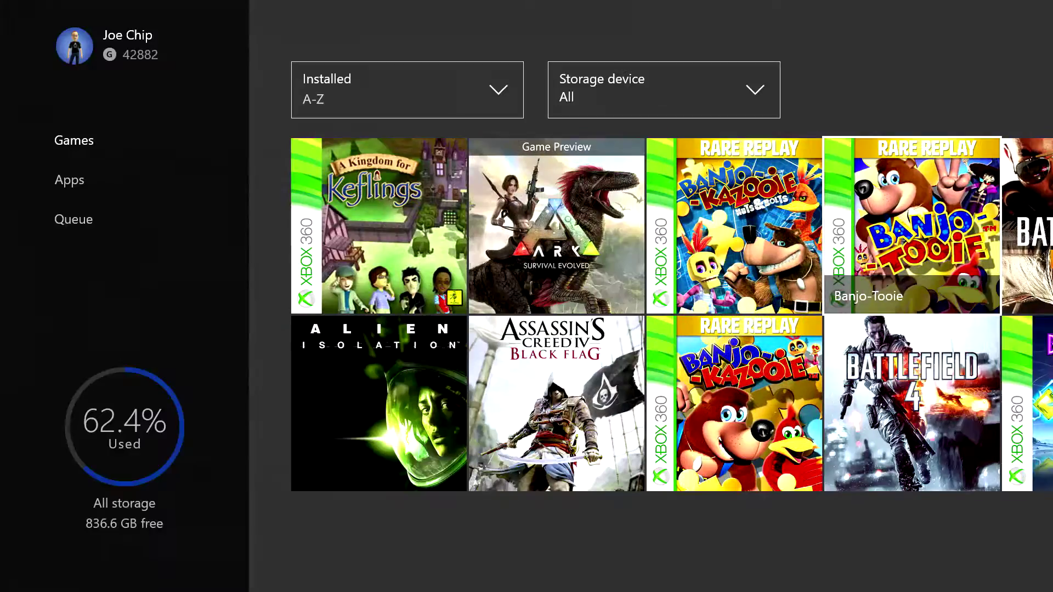
Step: Review the Ready to install list again around the entries next to BattleBlock Theater
key(Down)
key(Up)
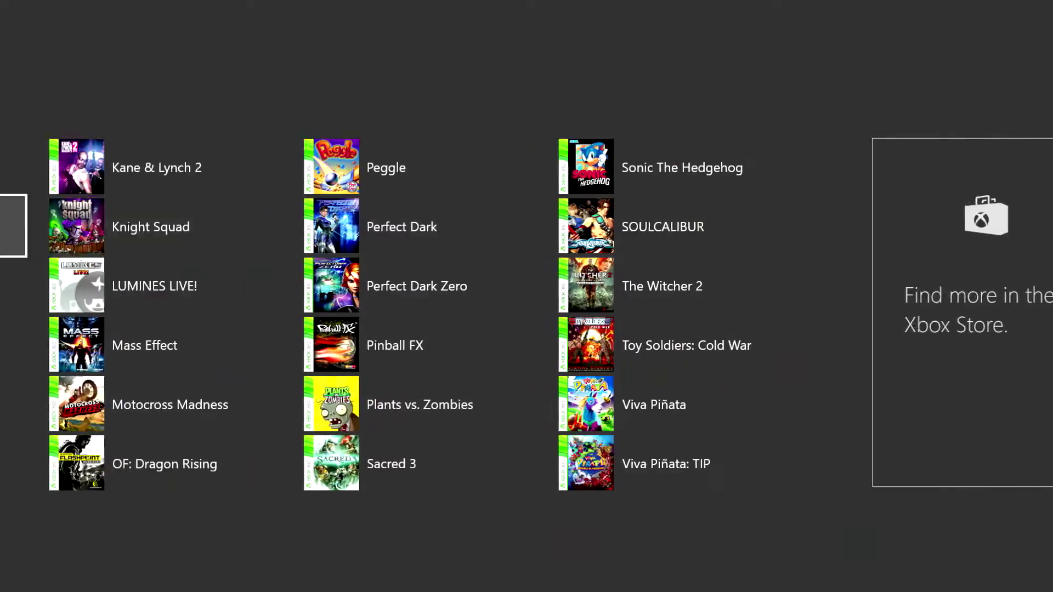
key(Left)
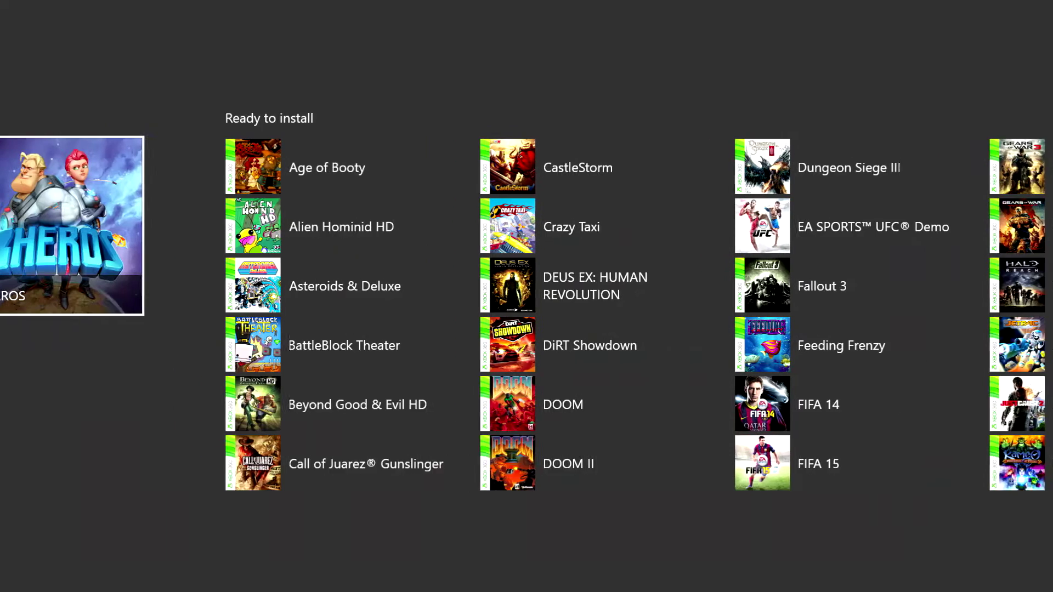
key(Right)
key(Right)
key(Down)
key(Down)
key(Down)
key(Down)
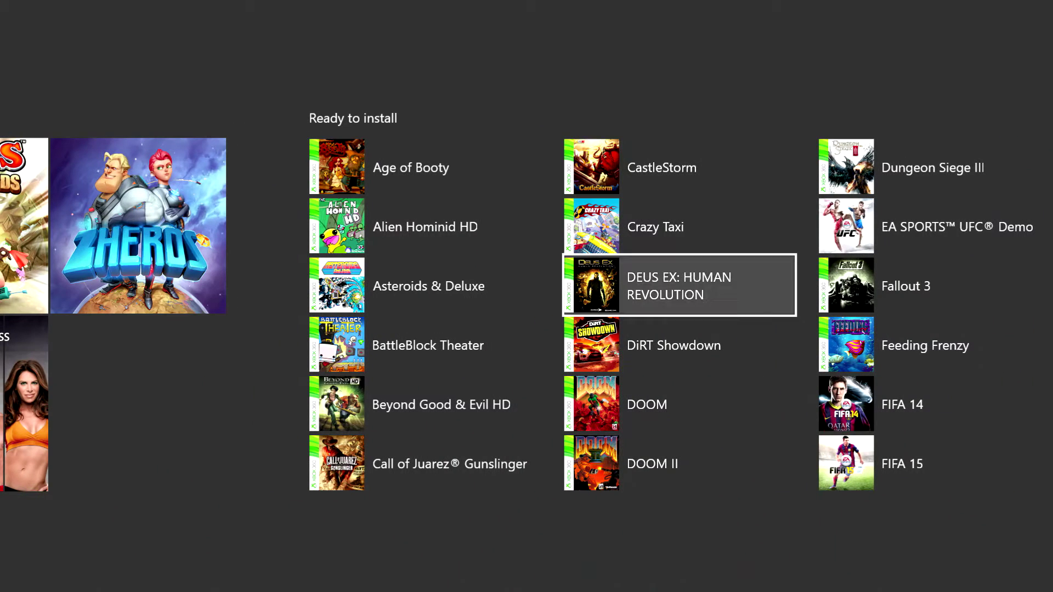
key(Left)
key(Down)
key(Down)
key(Down)
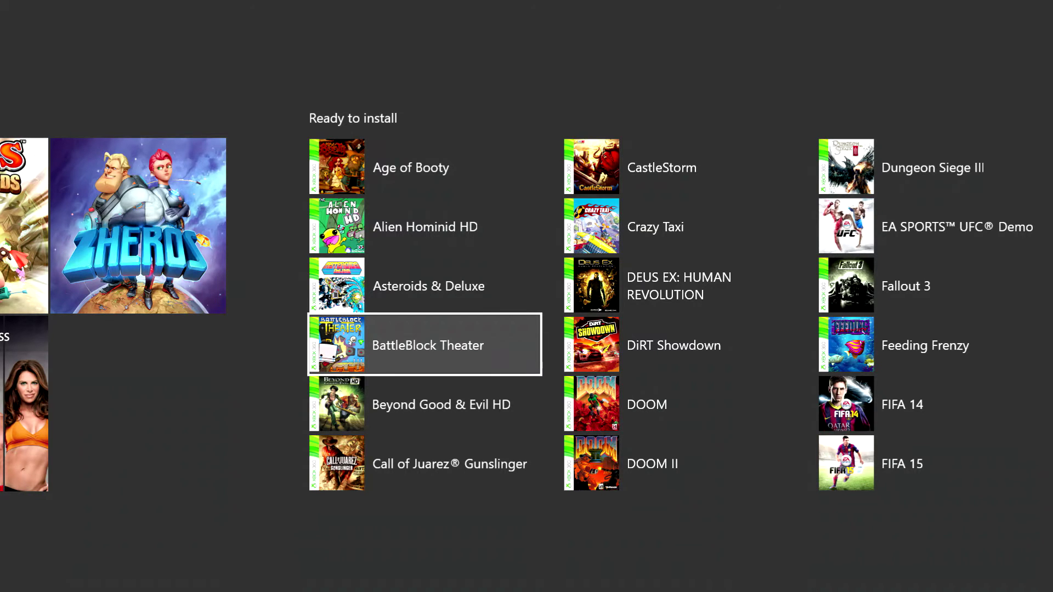
Step: Return from the Ready to install list to the Games category at the start of the collection
key(Left)
key(Left)
key(Left)
key(Left)
key(Left)
key(Left)
key(Left)
key(Left)
key(Left)
key(Left)
key(Left)
key(Left)
key(Left)
key(Left)
key(Left)
key(Left)
key(Left)
key(Left)
key(Left)
key(Left)
key(Left)
key(Left)
key(Left)
key(Left)
key(Left)
key(Left)
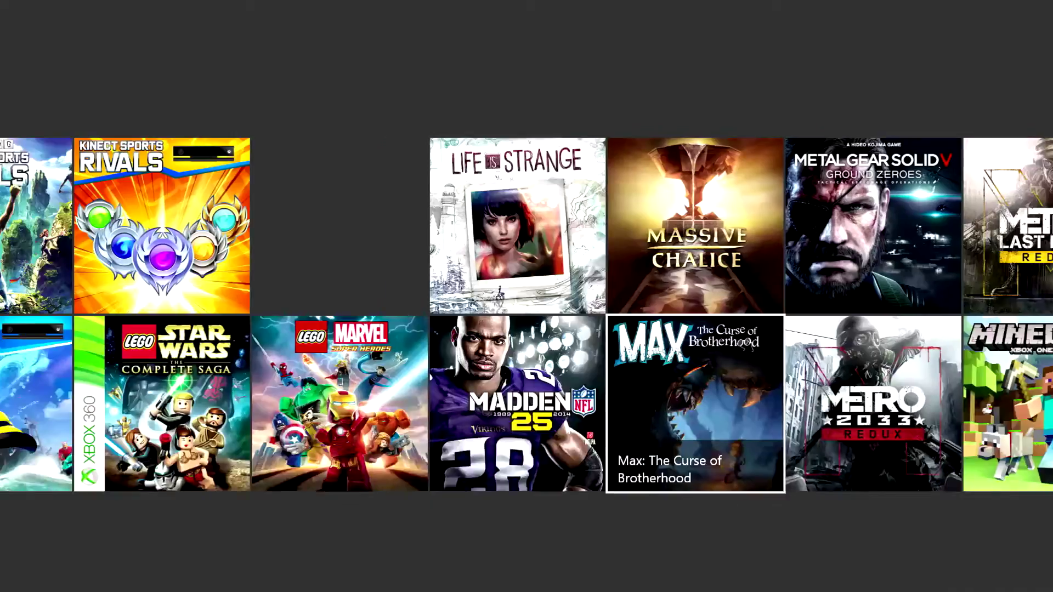
key(Left)
key(Left)
key(Left)
key(Left)
key(Left)
key(Left)
key(Left)
key(Left)
key(Left)
key(Left)
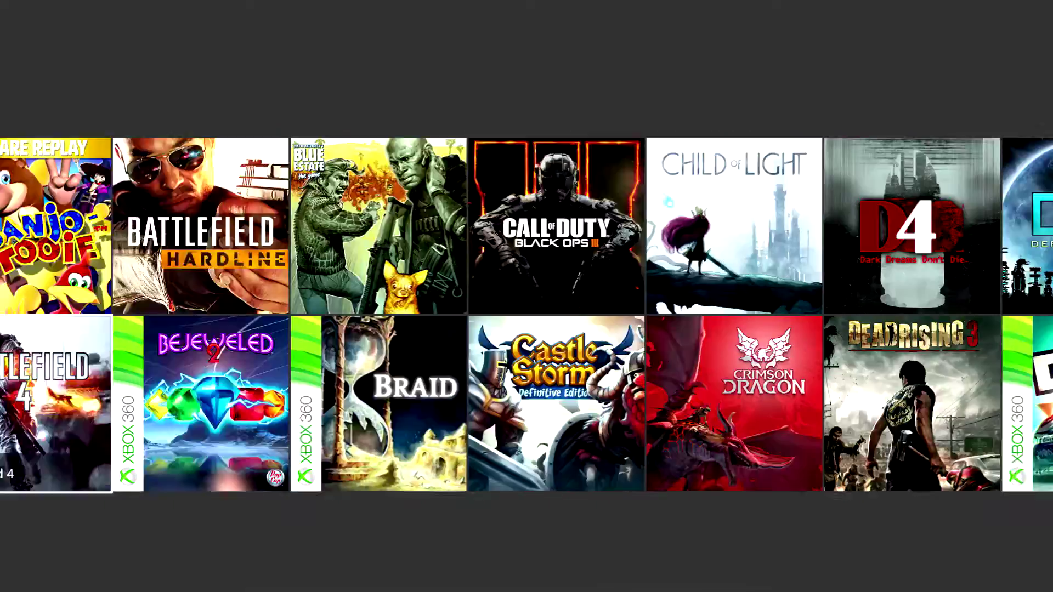
key(Left)
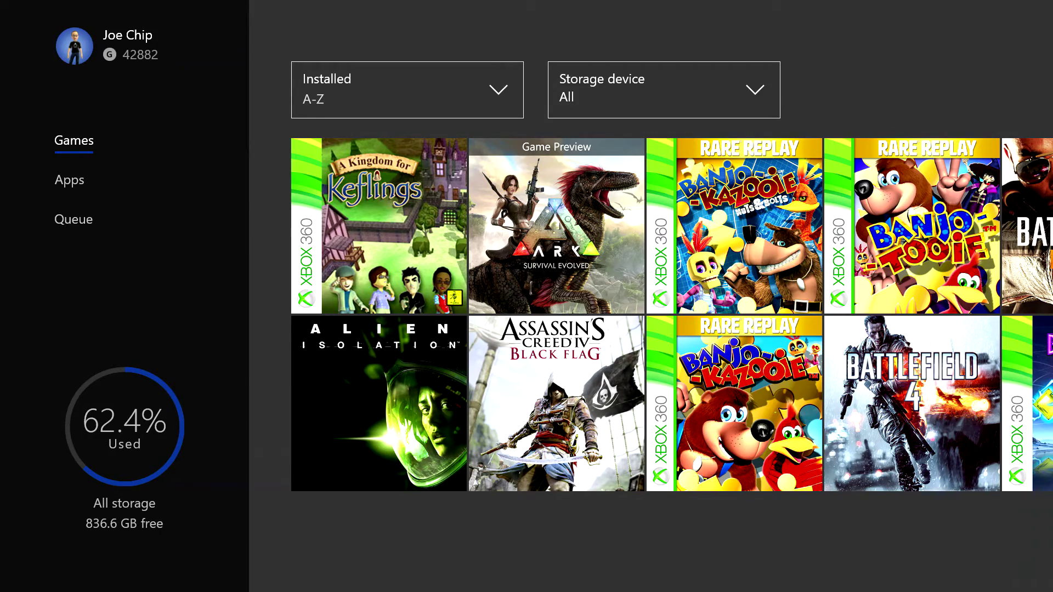
Step: Open the help for My games & apps and bring up its additional topics
key(Menu)
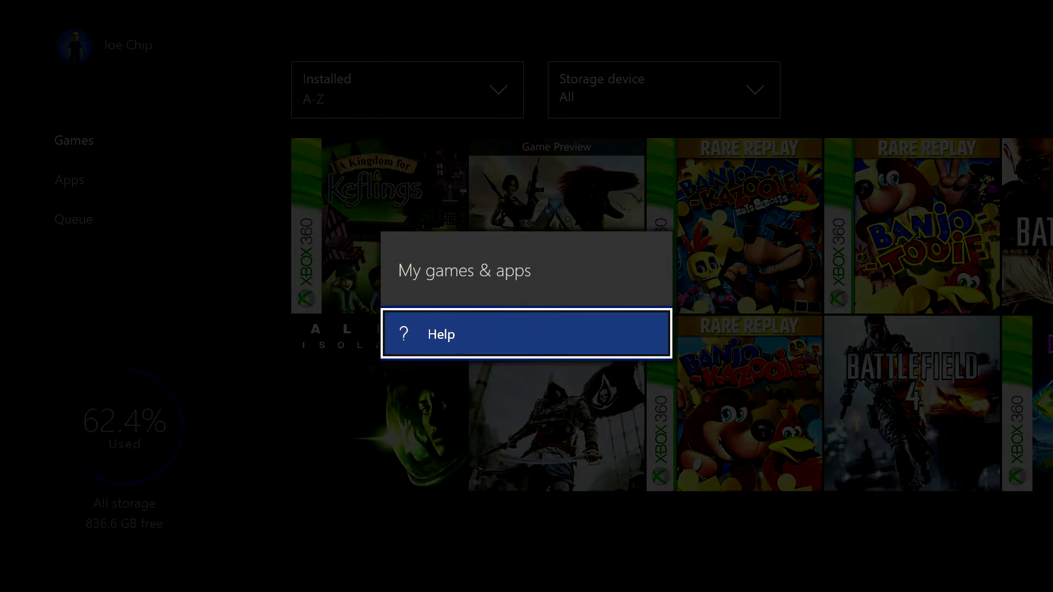
key(Return)
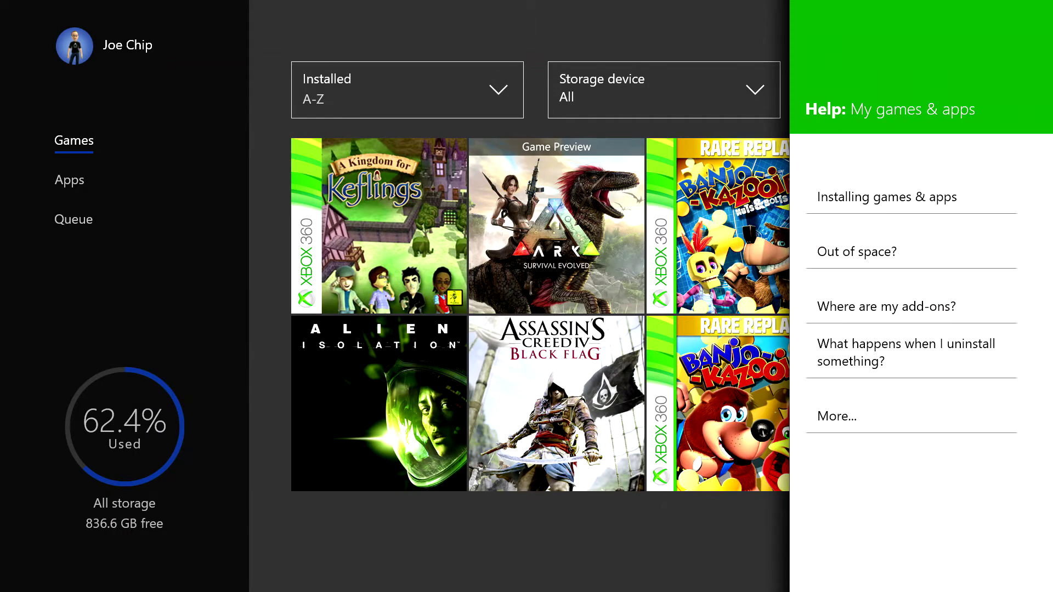
key(Down)
key(Down)
key(Down)
key(Down)
key(Return)
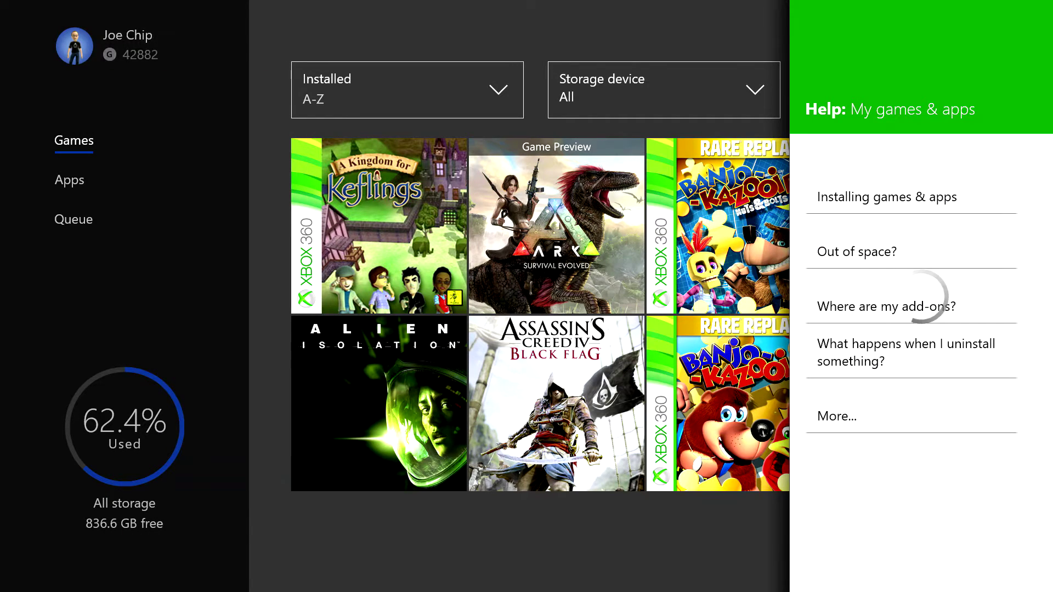
Step: Read both pages of the help topic "Hide things from Ready to Install" and close the help
key(Down)
key(Down)
key(Down)
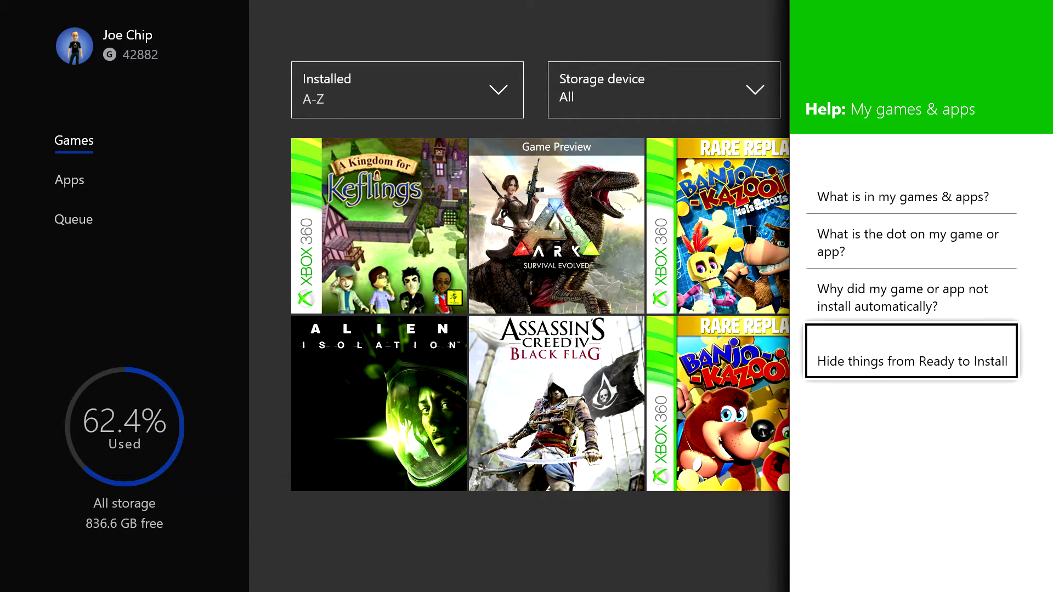
key(Return)
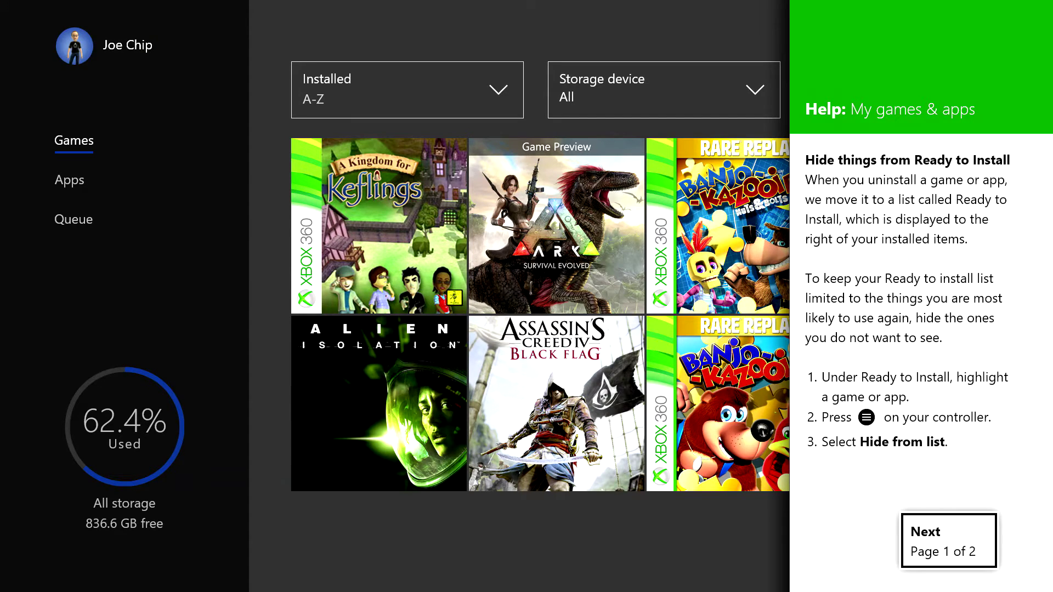
key(Return)
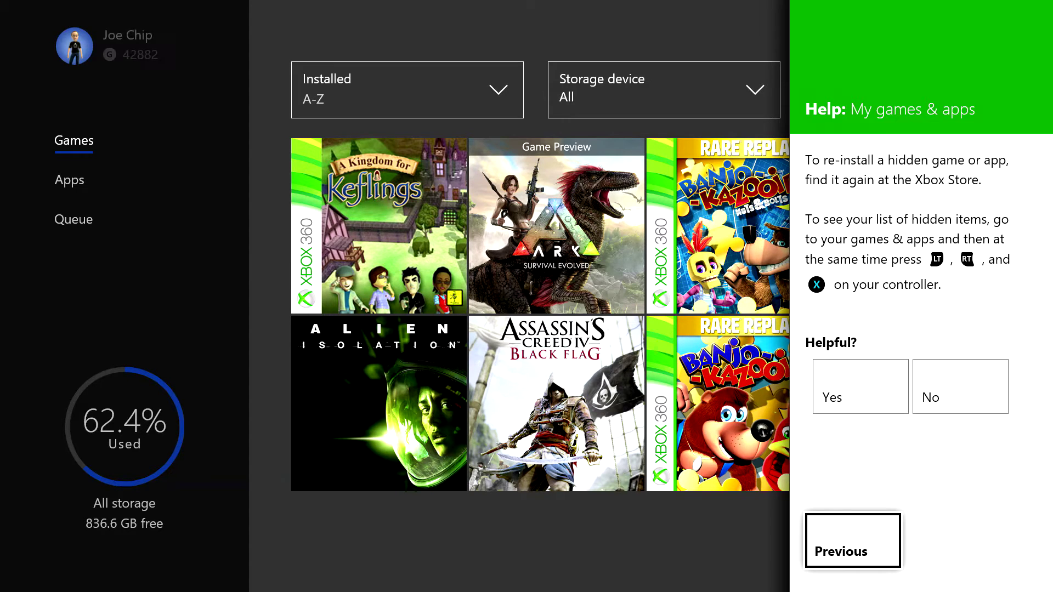
key(Return)
key(Escape)
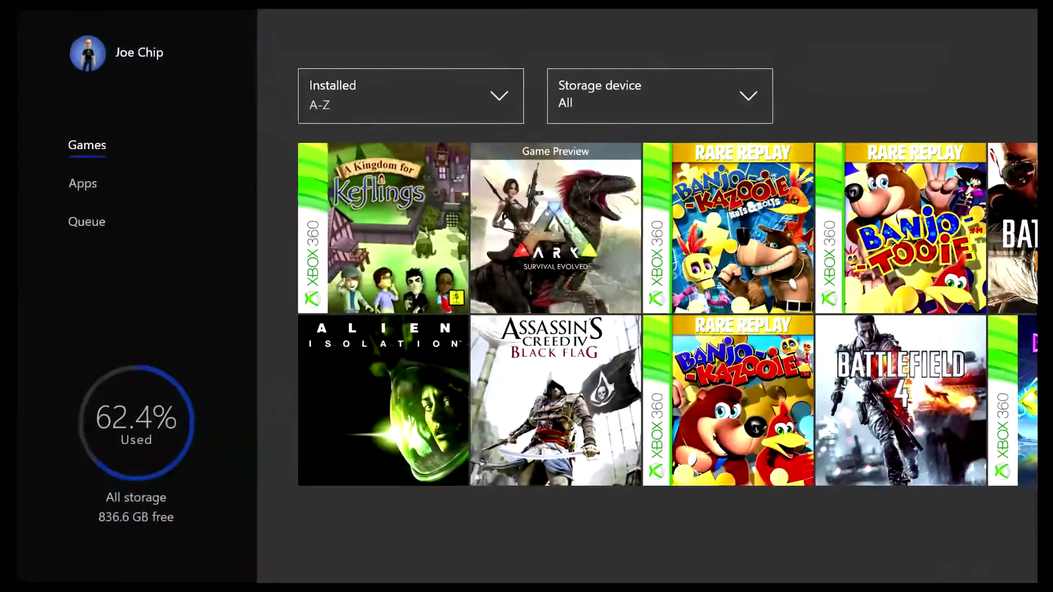
Step: Go through the installed games to reach the Ready to install list at the end of the collection
key(Right)
key(Right)
key(Right)
key(Right)
key(Right)
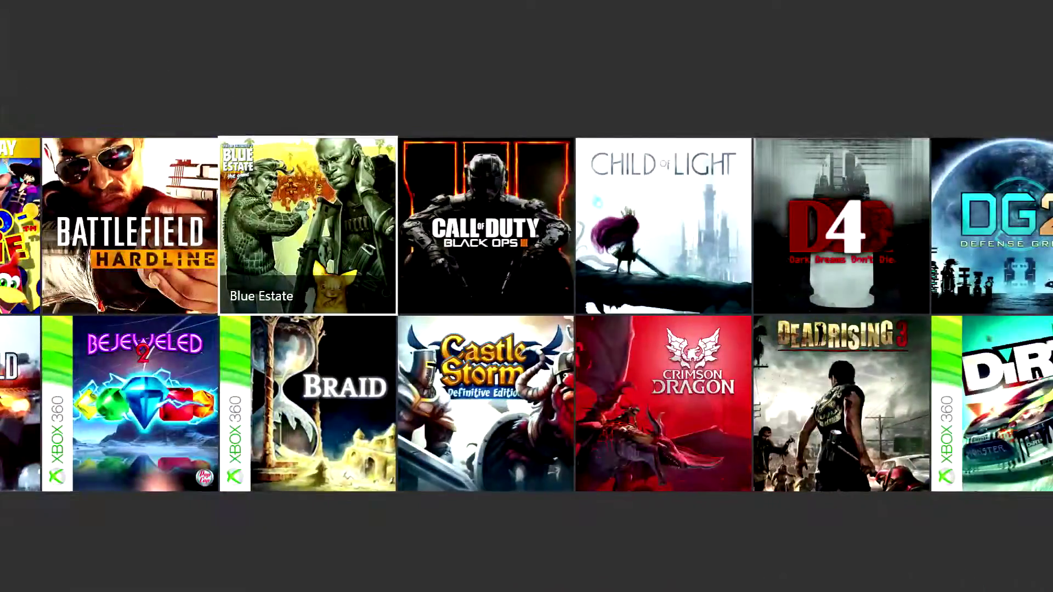
key(Right)
key(Right)
key(Right)
key(Right)
key(Right)
key(Right)
key(Right)
key(Right)
key(Right)
key(Right)
key(Right)
key(Right)
key(Right)
key(Right)
key(Right)
key(Right)
key(Right)
key(Right)
key(Right)
key(Right)
key(Right)
key(Right)
key(Right)
key(Right)
key(Right)
key(Right)
key(Right)
key(Right)
key(Right)
key(Right)
key(Right)
key(Right)
key(Right)
key(Right)
key(Right)
key(Right)
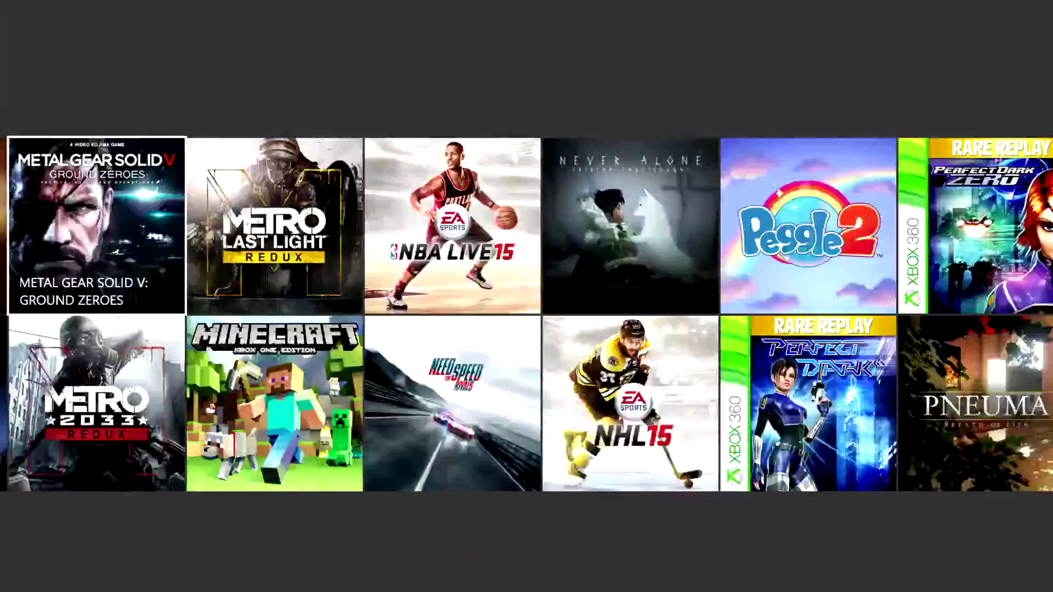
key(Right)
key(Right)
key(Right)
key(Right)
key(Right)
key(Right)
key(Right)
key(Right)
key(Right)
key(Right)
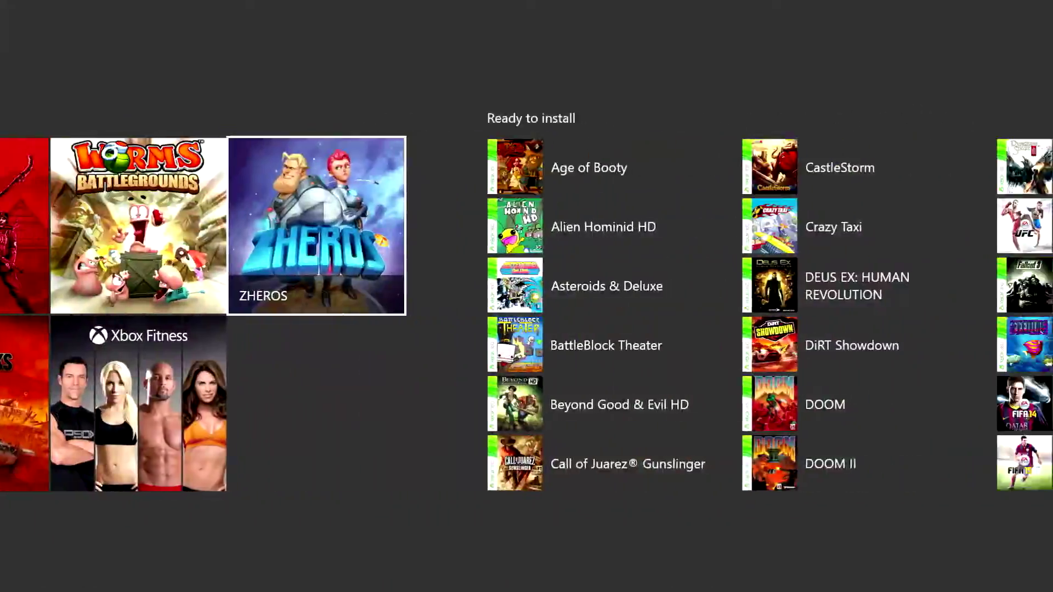
Step: Bring the hidden items back into the Ready to install list and highlight Battlefield Hardline Beta
key(Left)
key(Left)
key(Left)
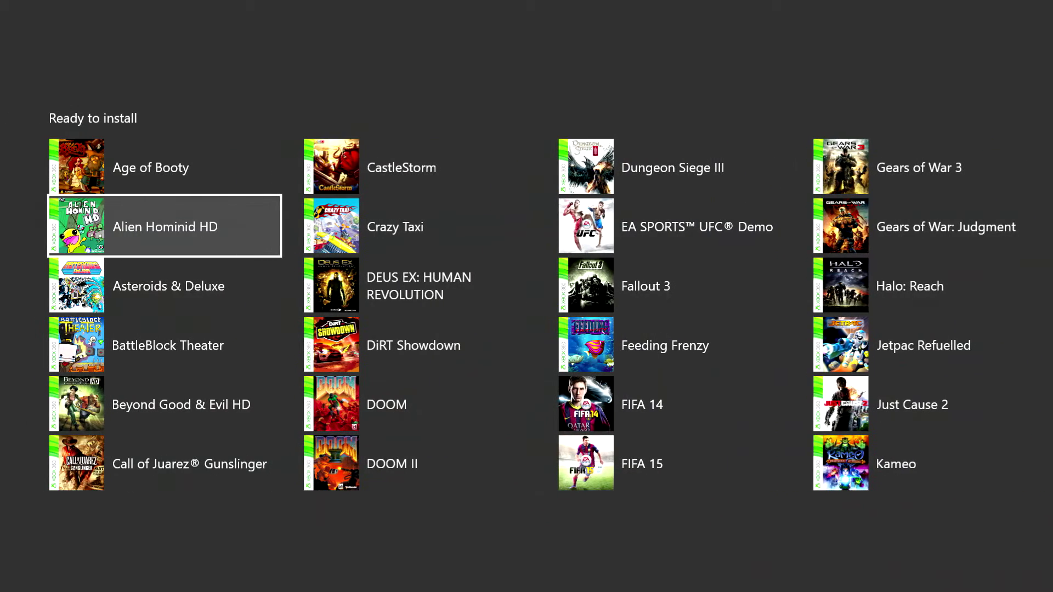
key(Left)
key(Right)
key(Down)
key(Down)
key(Down)
key(Down)
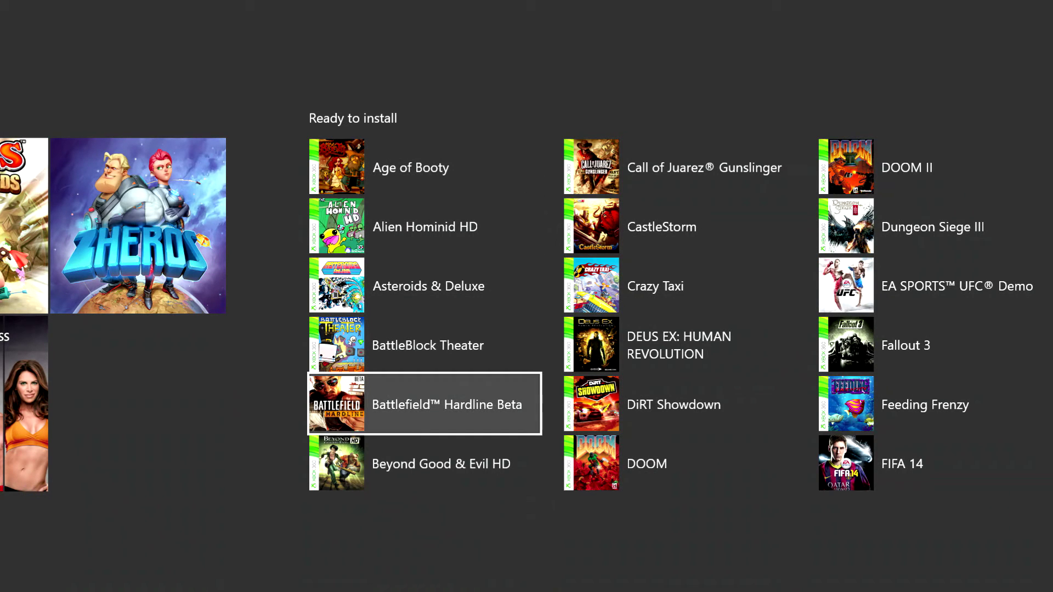
Step: Return from Battlefield Hardline Beta through the installed games to the start of the collection
key(Left)
key(Left)
key(Left)
key(Left)
key(Left)
key(Left)
key(Left)
key(Left)
key(Left)
key(Left)
key(Left)
key(Left)
key(Left)
key(Left)
key(Left)
key(Left)
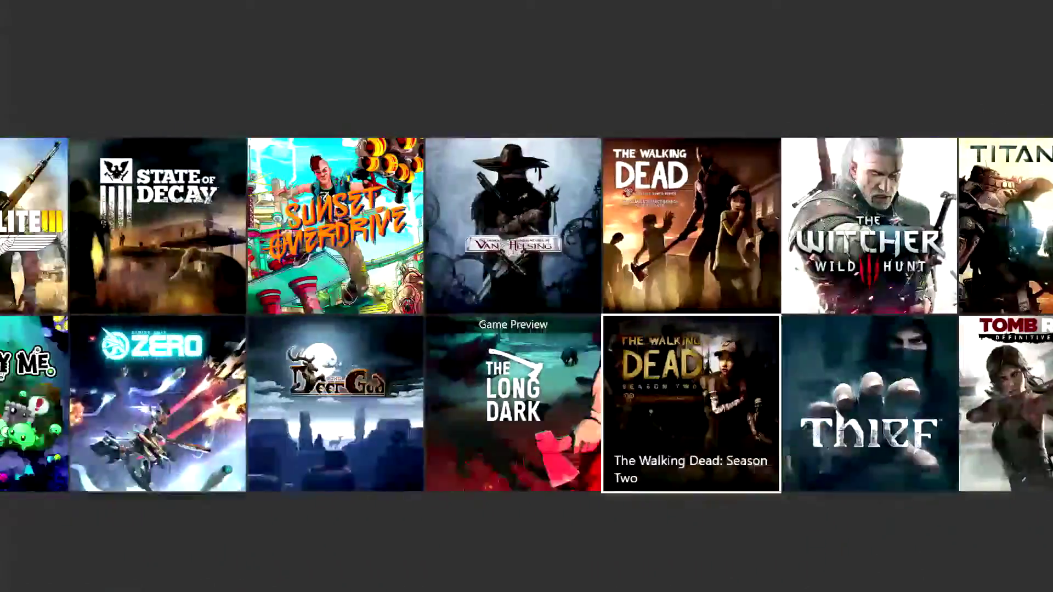
key(Left)
key(Left)
key(Left)
key(Left)
key(Left)
key(Left)
key(Left)
key(Left)
key(Left)
key(Left)
key(Left)
key(Left)
key(Left)
key(Left)
key(Left)
key(Left)
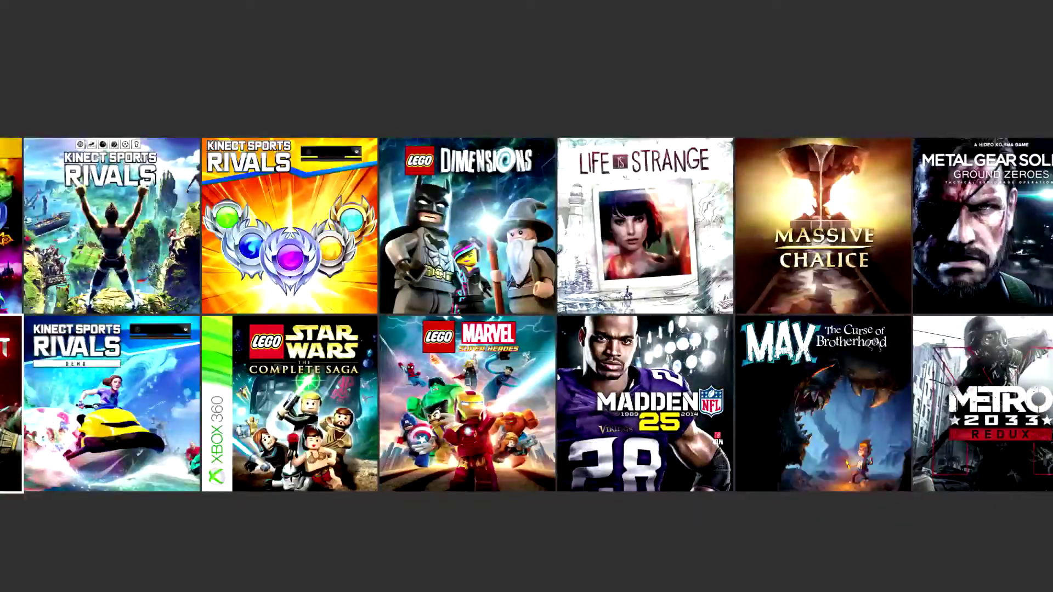
key(Left)
key(Left)
key(Left)
key(Left)
key(Left)
key(Left)
key(Left)
key(Left)
key(Left)
key(Left)
key(Left)
key(Left)
key(Left)
key(Left)
key(Left)
key(Left)
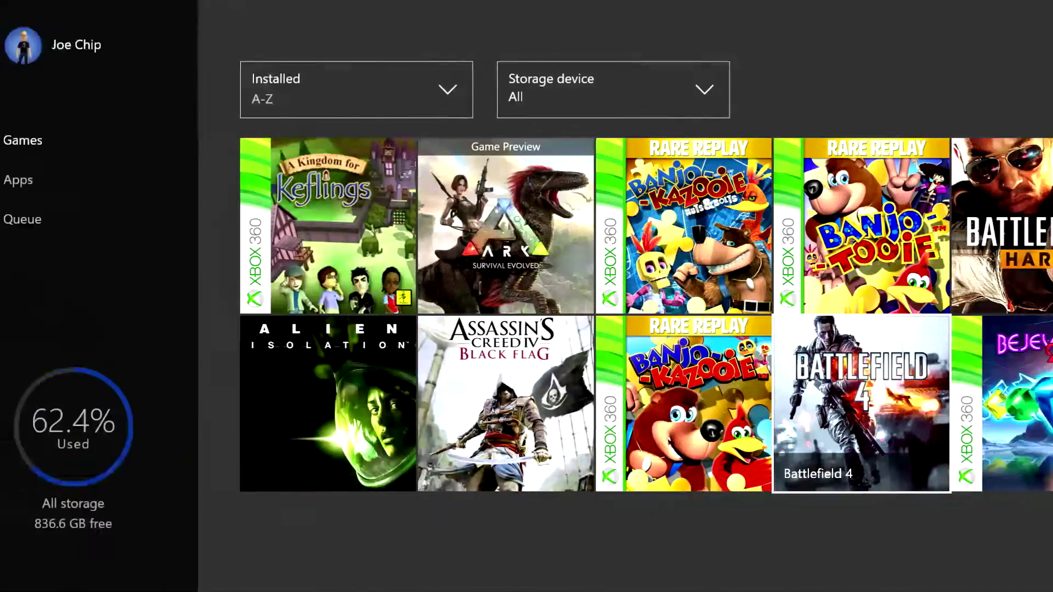
Step: Switch the collection from Games to the Apps category and back to Games
key(Left)
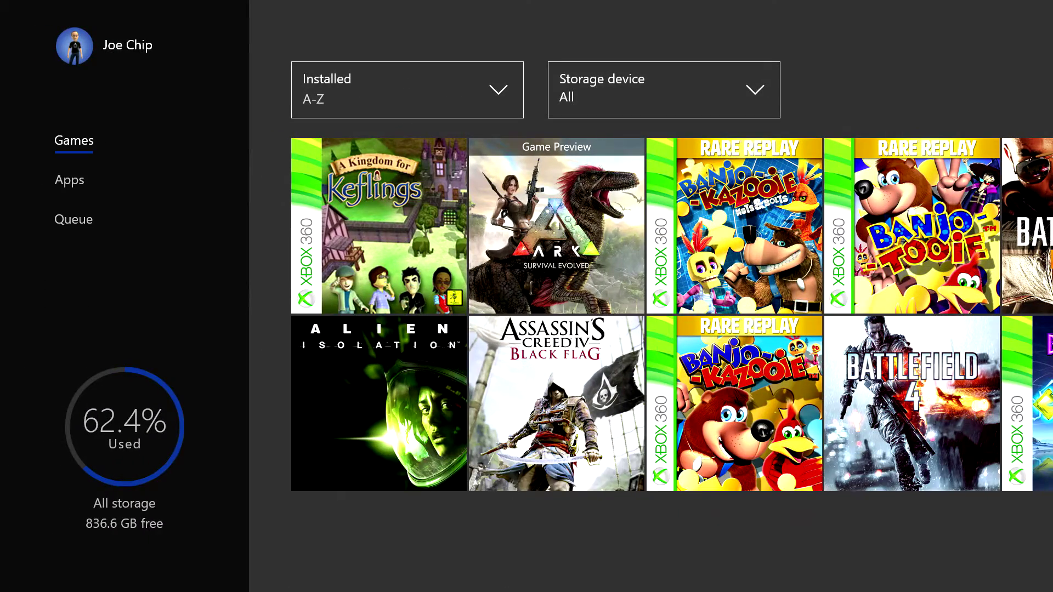
click(69, 180)
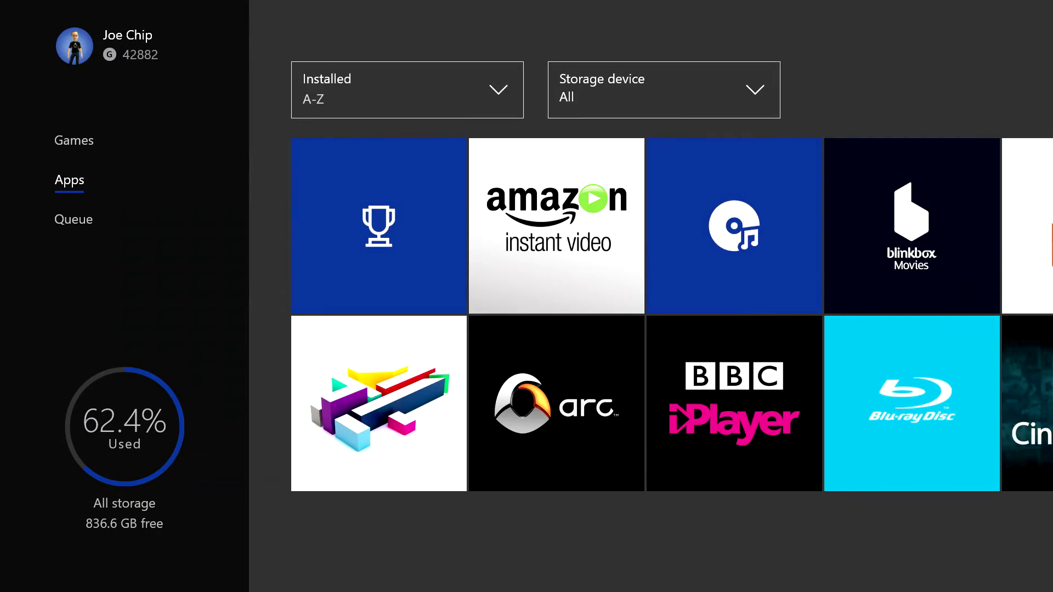
key(Up)
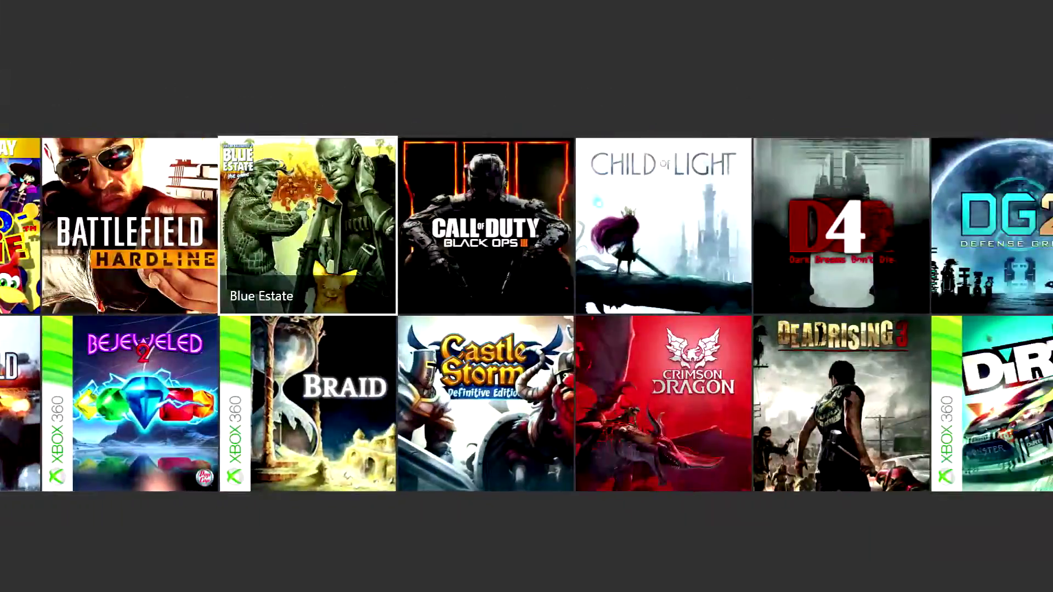
Step: Go back to the Ready to install list and check whether Battlefield Hardline Beta is still listed
key(Right)
key(Right)
key(Right)
key(Right)
key(Right)
key(Right)
key(Right)
key(Right)
key(Right)
key(Right)
key(Right)
key(Right)
key(Right)
key(Right)
key(Right)
key(Right)
key(Right)
key(Right)
key(Right)
key(Right)
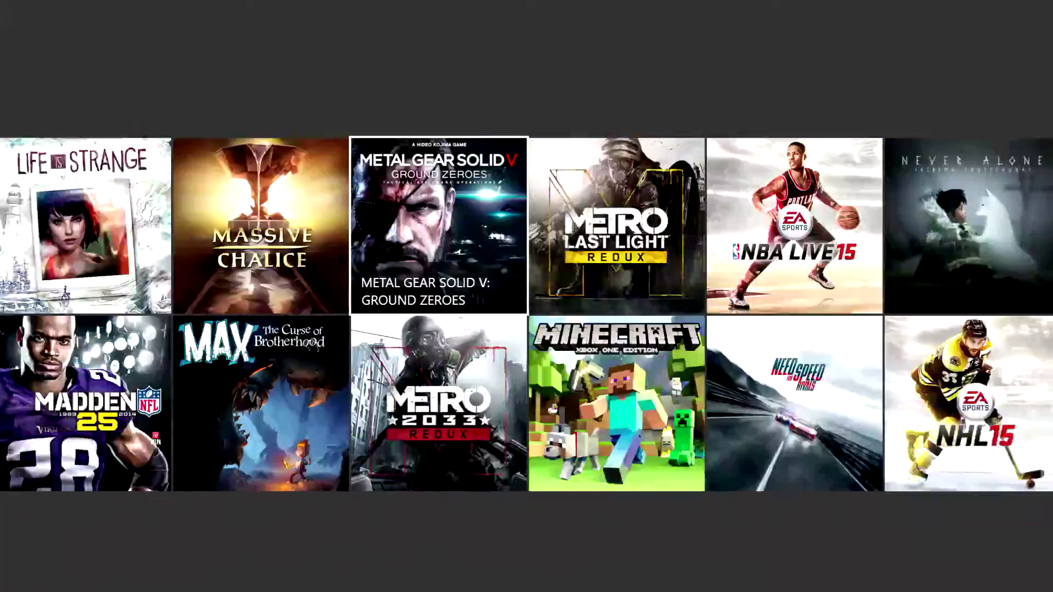
key(Right)
key(Right)
key(Right)
key(Right)
key(Right)
key(Right)
key(Right)
key(Right)
key(Right)
key(Right)
key(Right)
key(Right)
key(Right)
key(Right)
key(Right)
key(Right)
key(Right)
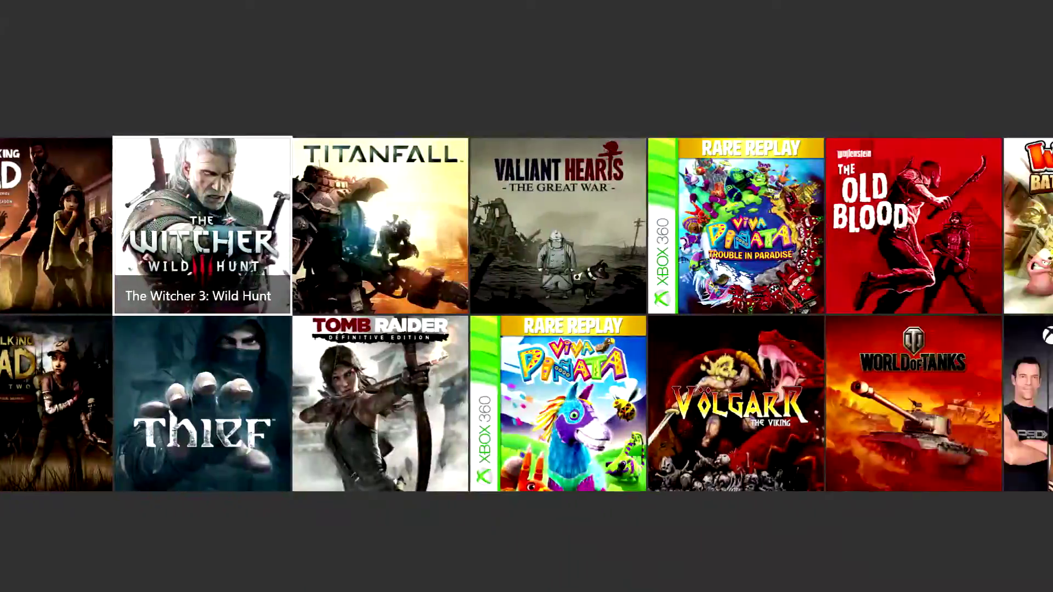
key(Right)
key(Right)
key(Right)
key(Right)
key(Right)
key(Right)
key(Right)
key(Right)
key(Right)
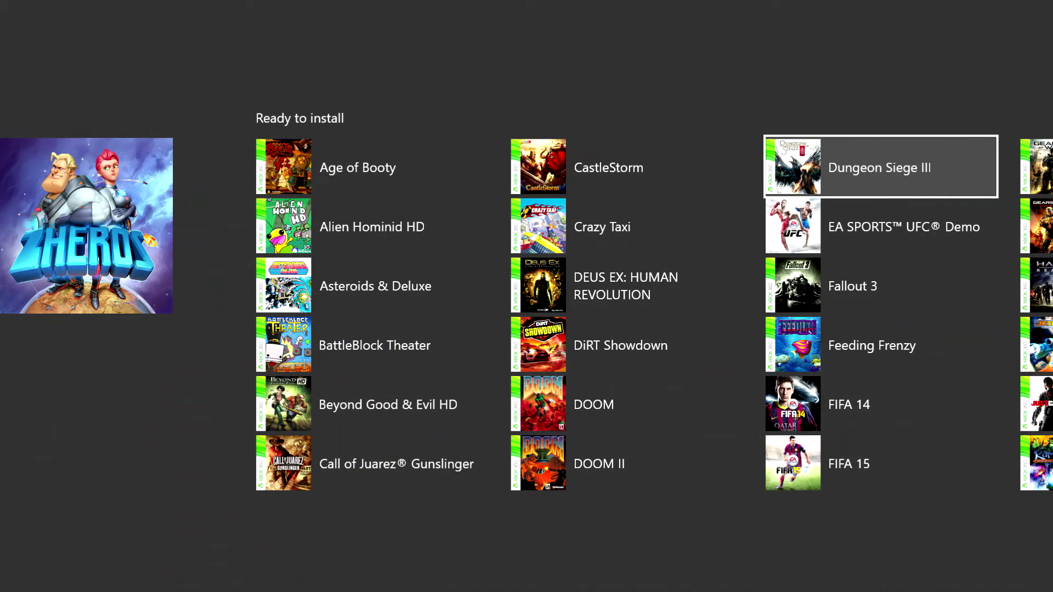
Step: Check the Ready to install list around BattleBlock Theater and Beyond Good & Evil HD for Battlefield Hardline Beta
key(Left)
key(Left)
key(Down)
key(Down)
key(Down)
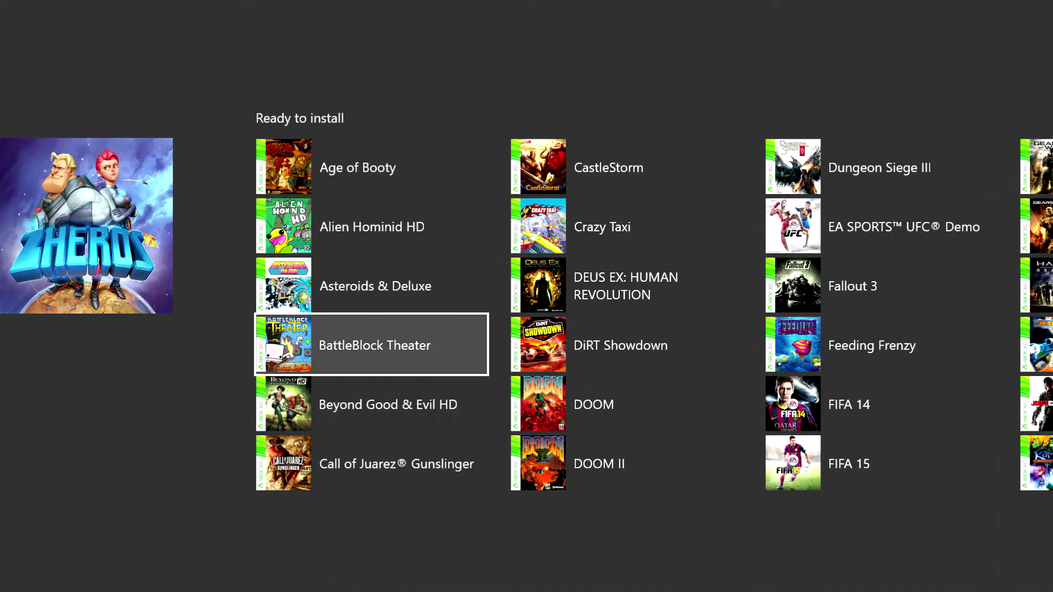
key(Down)
key(Up)
key(Down)
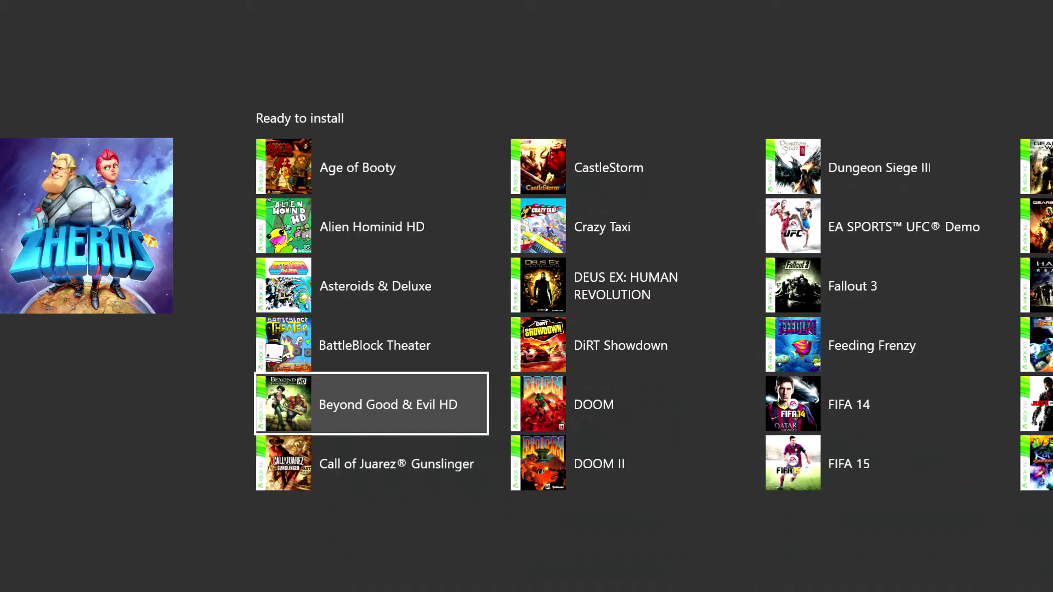
Step: Reveal the hidden items in the Ready to install list again, keeping the selection at Battlefield Hardline Beta's place
key(Down)
key(Down)
key(Down)
key(Down)
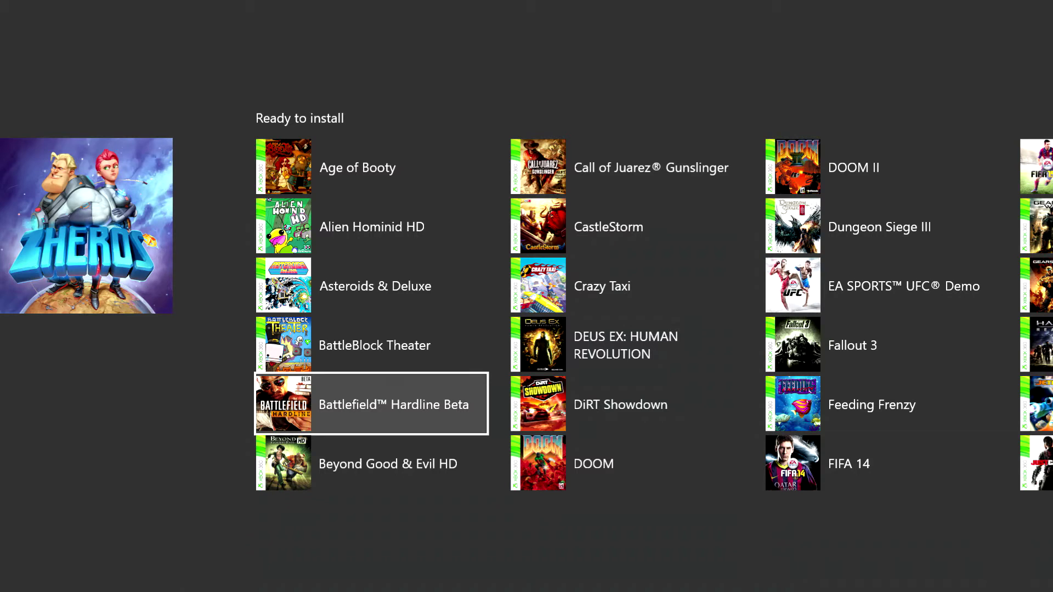
Step: Review the Unhide from list option for Battlefield Hardline Beta and close its options without applying it
key(Menu)
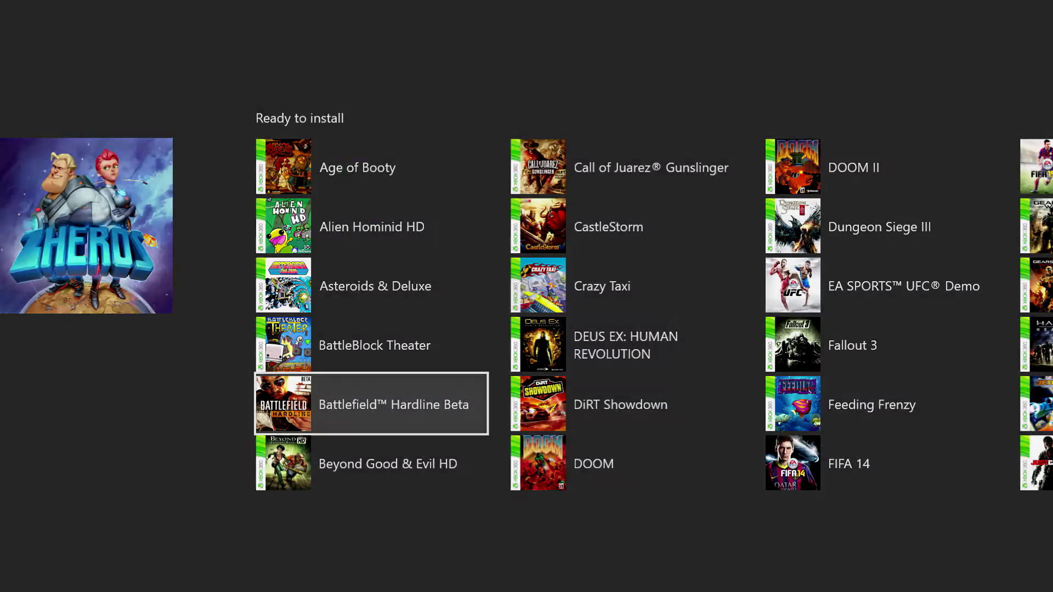
key(Down)
key(Down)
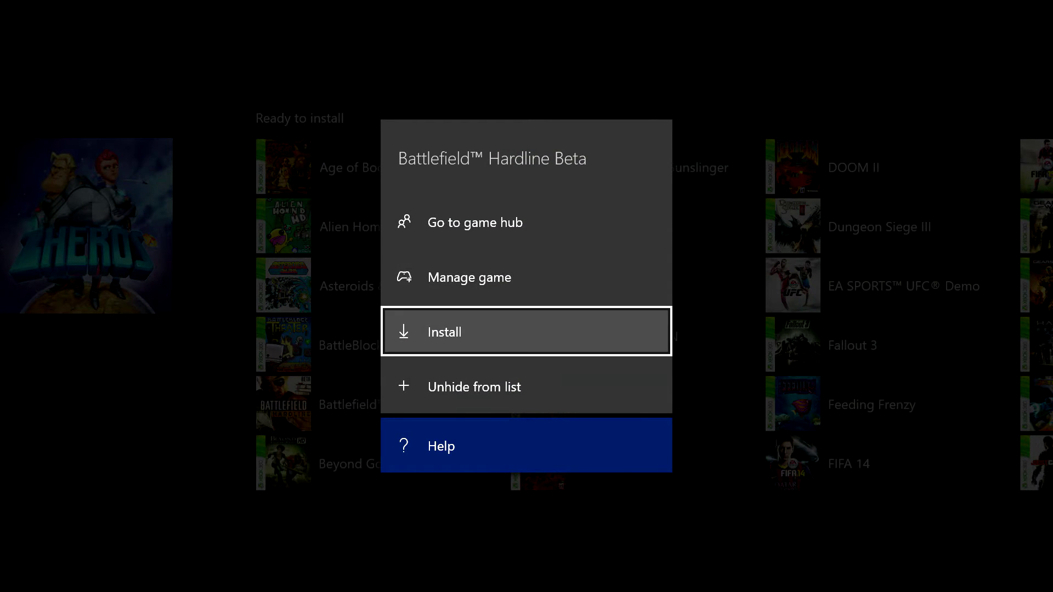
key(Down)
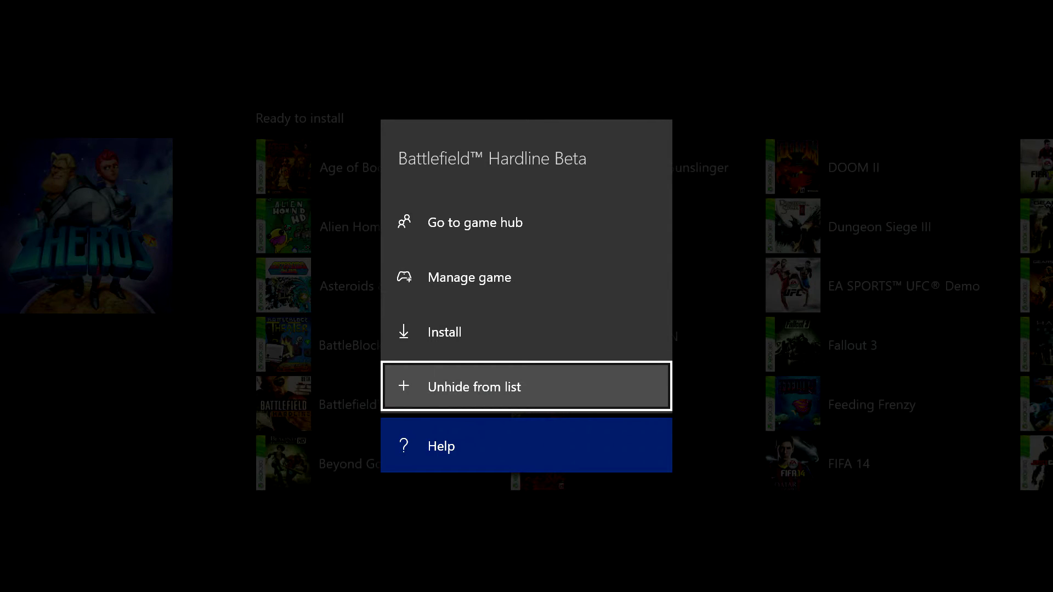
key(Return)
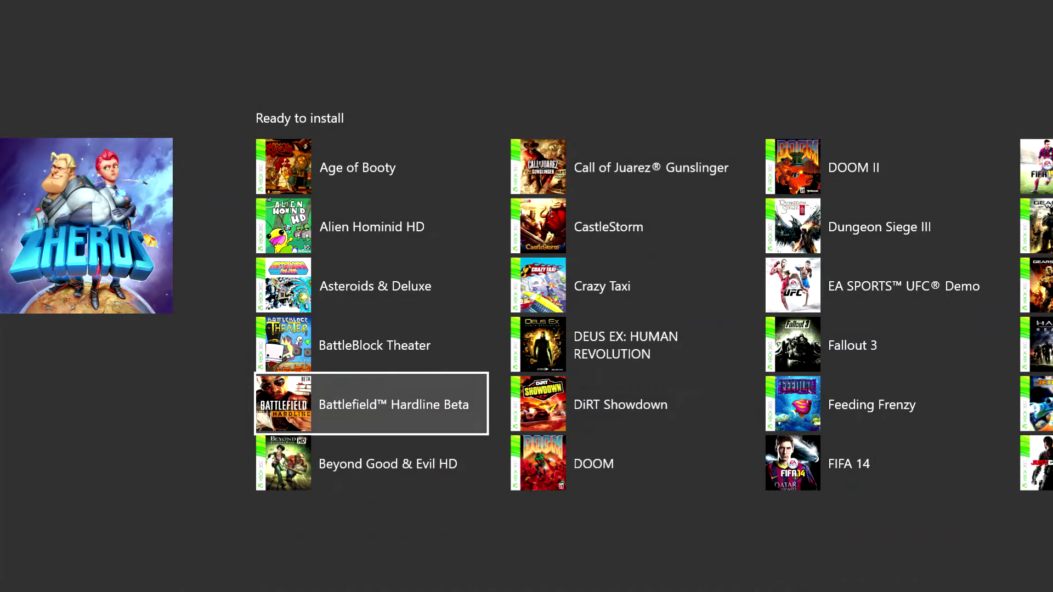
Step: Review the Hide from list option for EA SPORTS UFC Demo for comparison and close its options without applying it
key(Right)
key(Right)
key(Up)
key(Up)
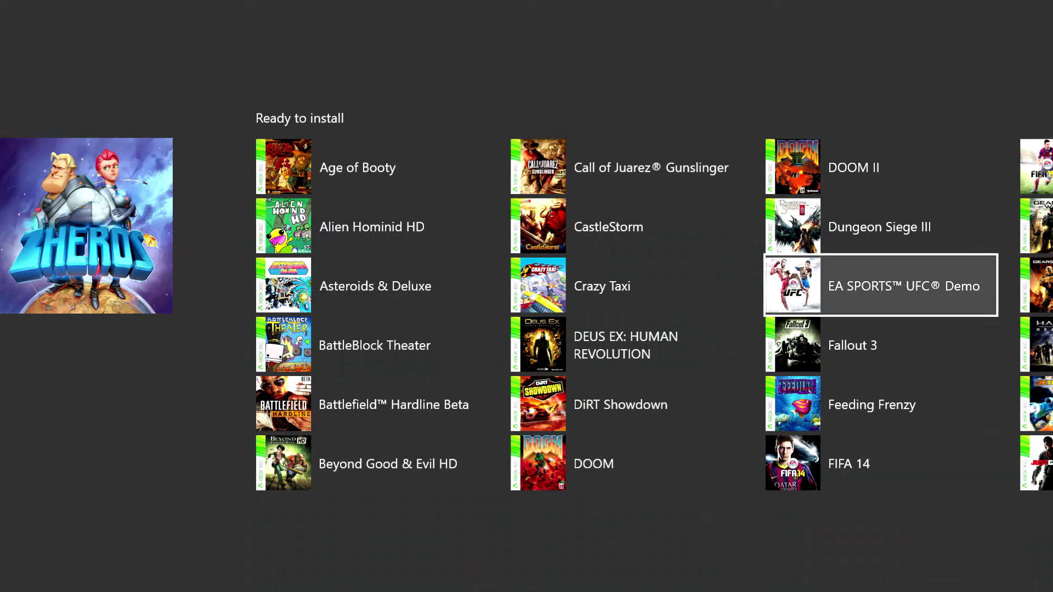
key(Menu)
key(Down)
key(Down)
key(Down)
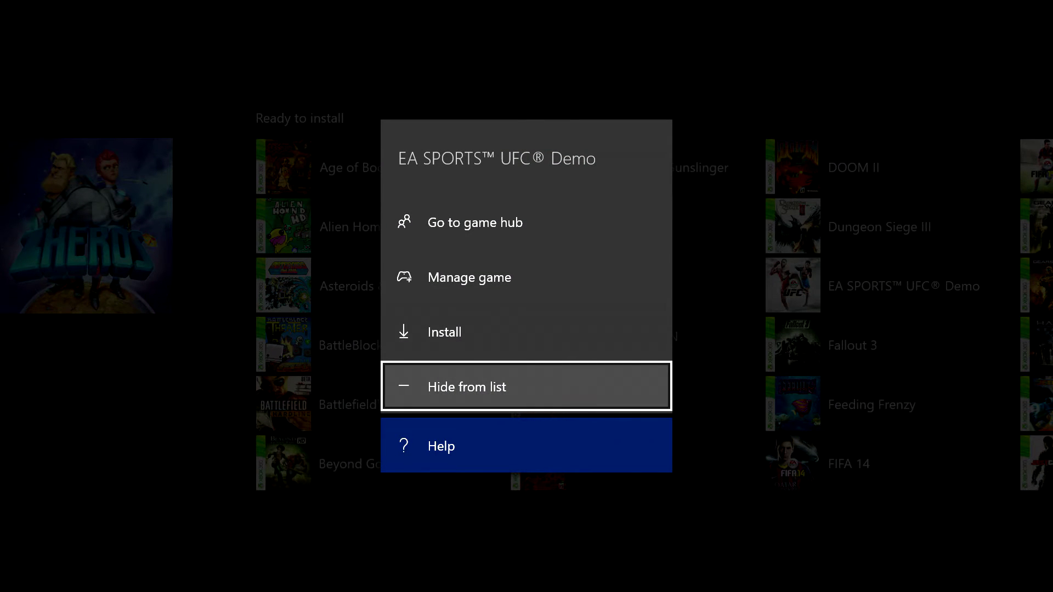
key(Return)
Step: Unhide Battlefield Hardline Beta from the Ready to install list
key(Left)
key(Left)
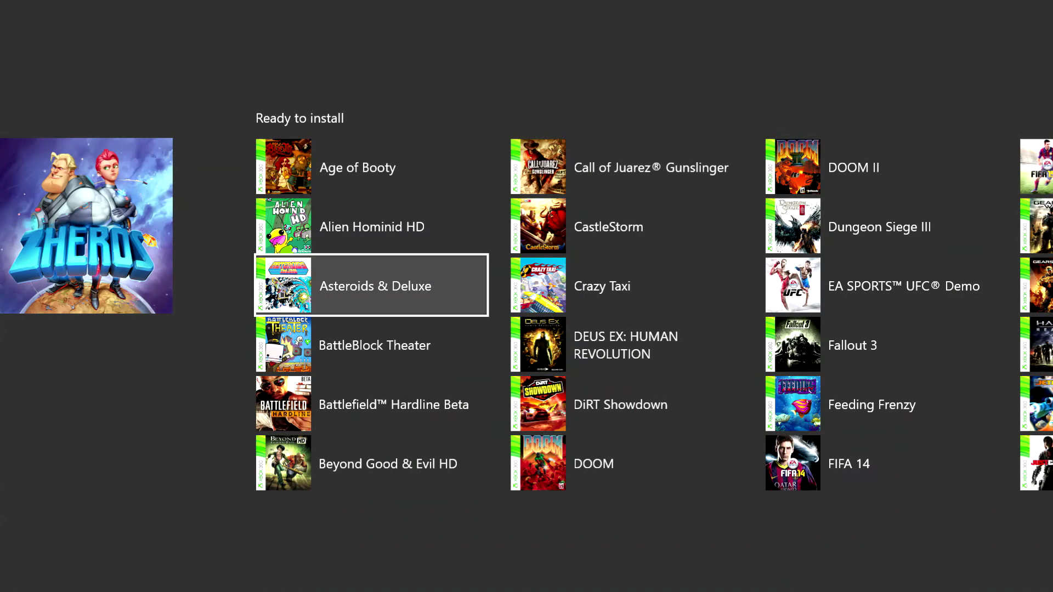
key(Down)
key(Down)
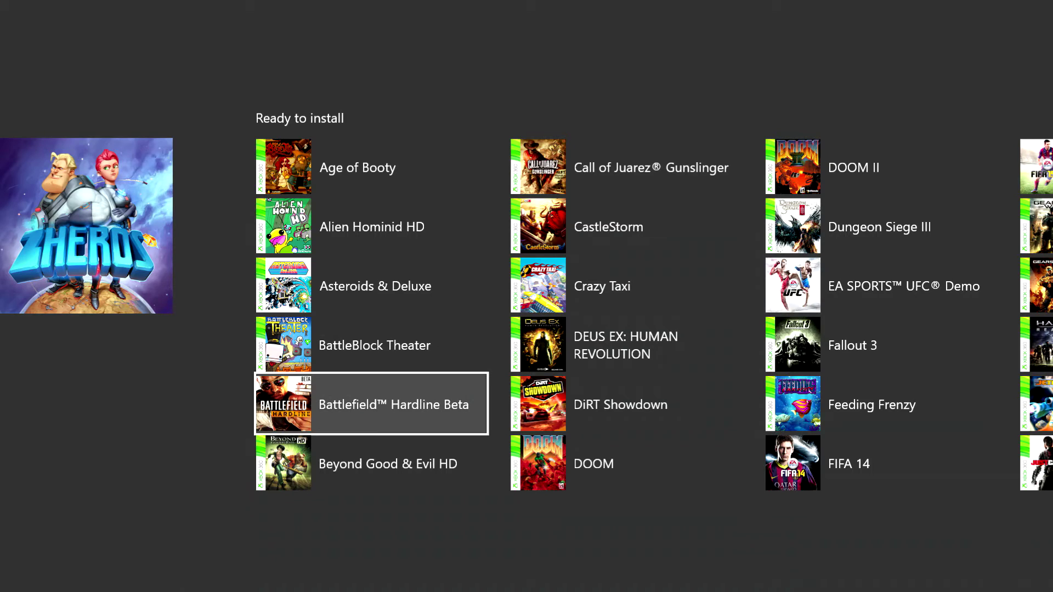
key(Menu)
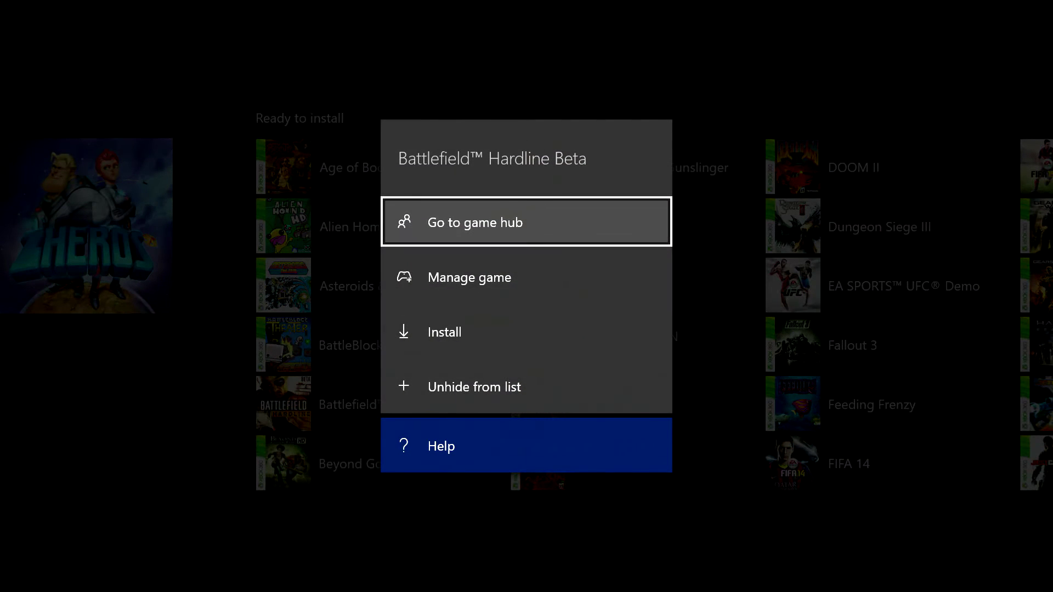
key(Down)
key(Down)
key(Down)
key(Return)
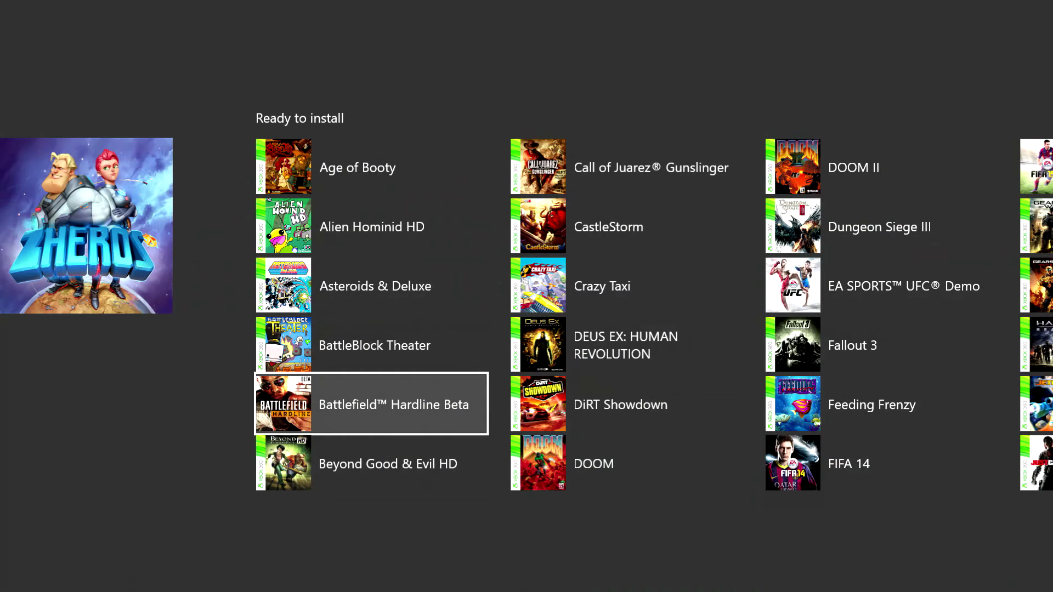
Step: Leave the Ready to install list, reopen it from the Games collection, and highlight Battlefield Hardline Beta
key(Escape)
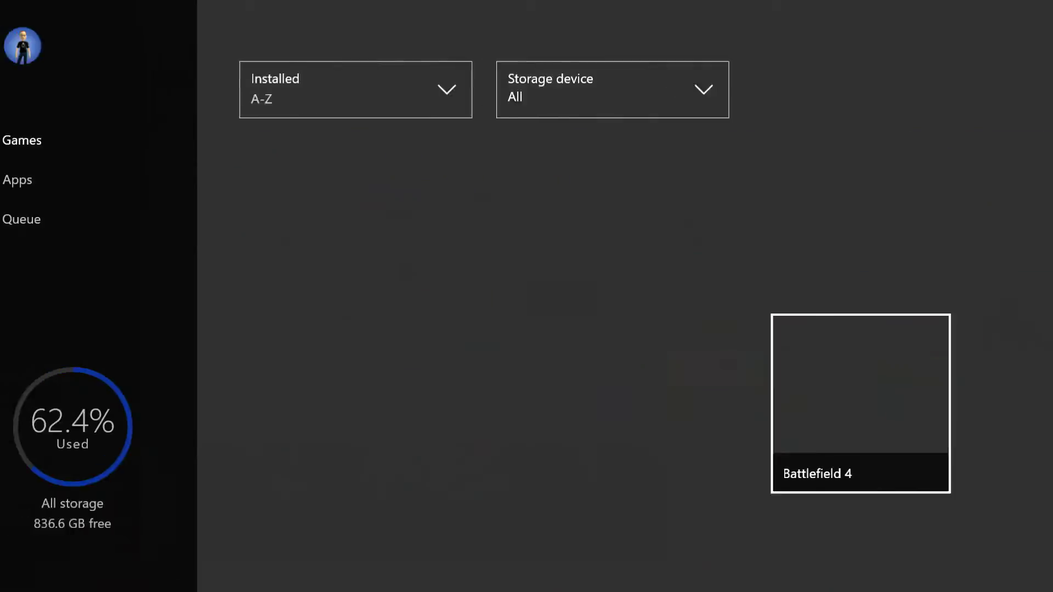
key(Down)
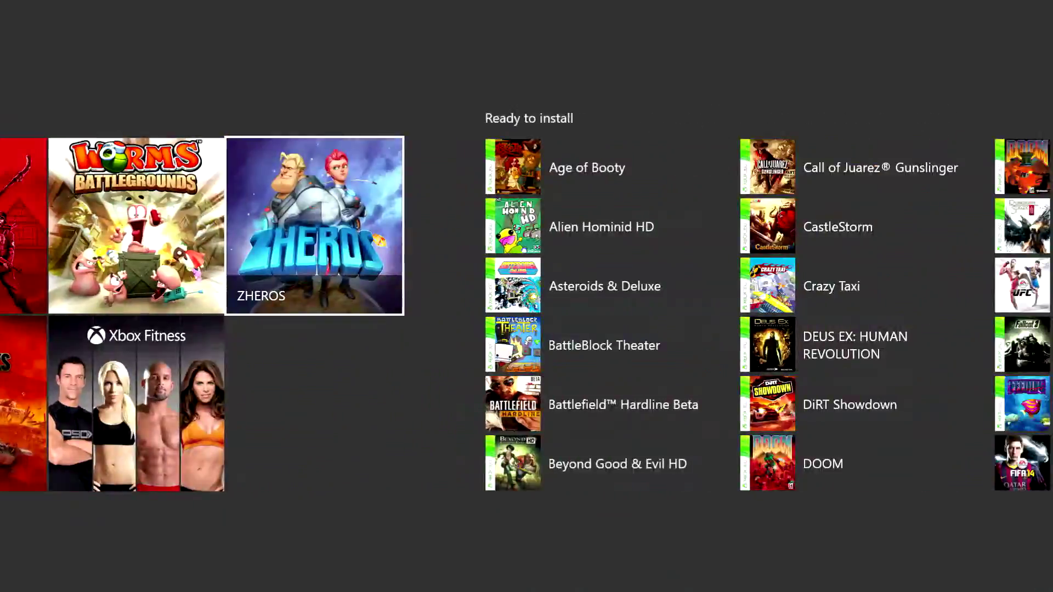
key(Left)
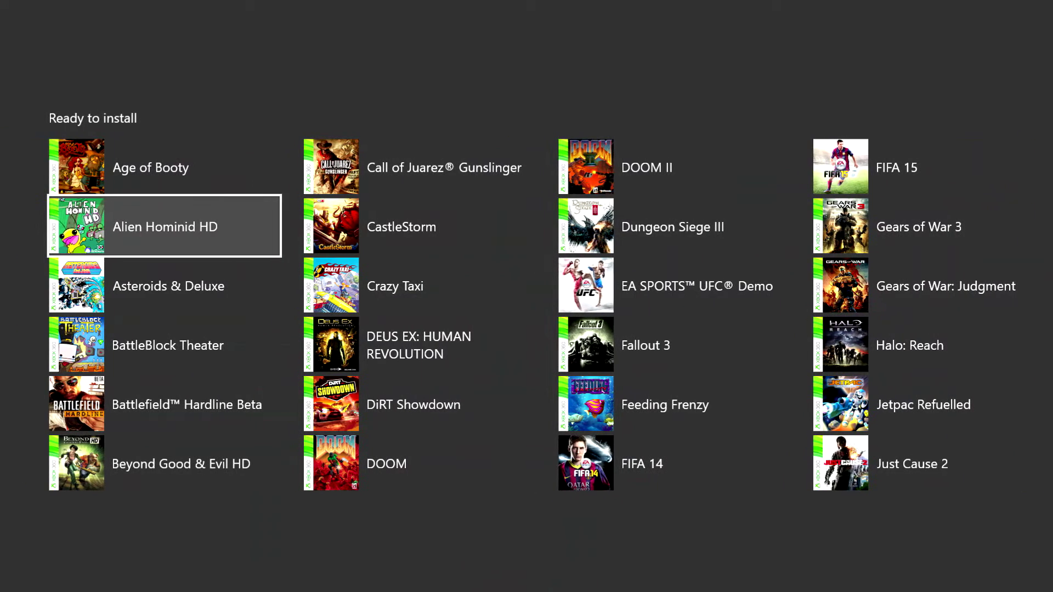
key(Down)
key(Down)
key(Down)
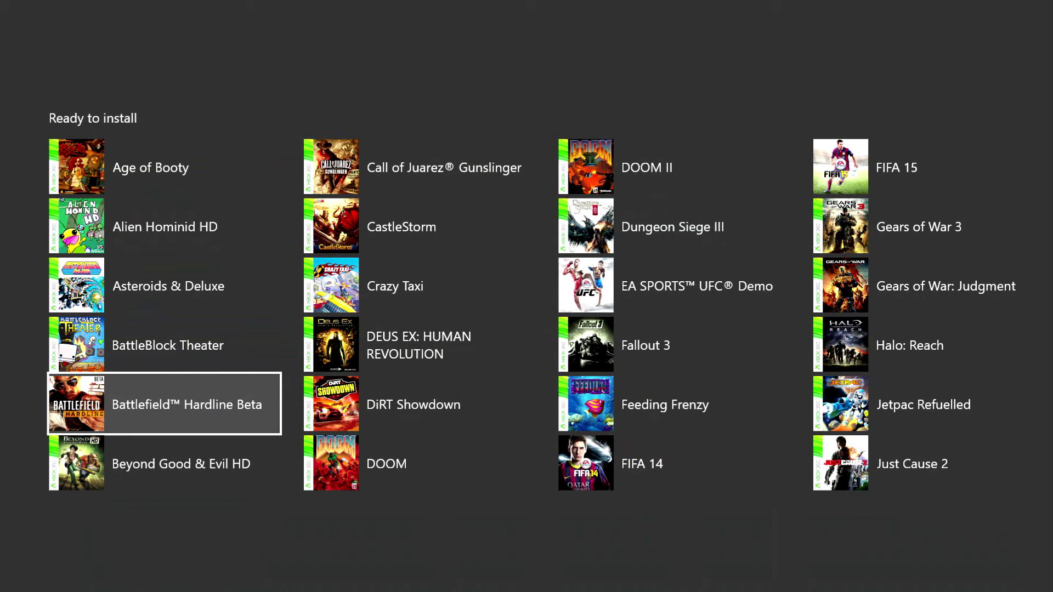
Step: Check whether Battlefield Hardline Beta offers hiding or unhiding in its options, leaving its list visibility unchanged
key(Menu)
key(Down)
key(Down)
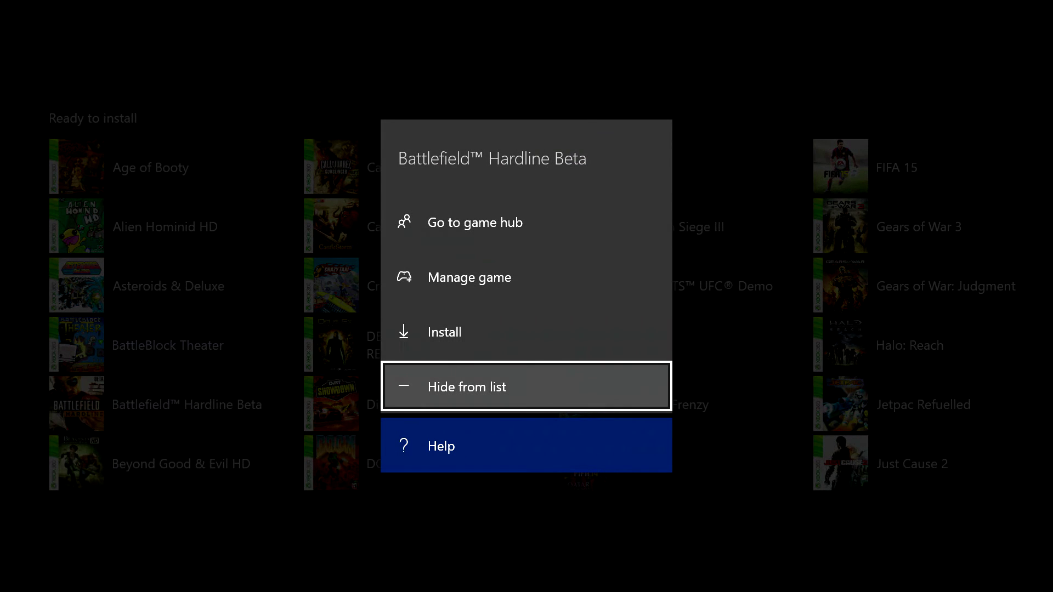
key(Escape)
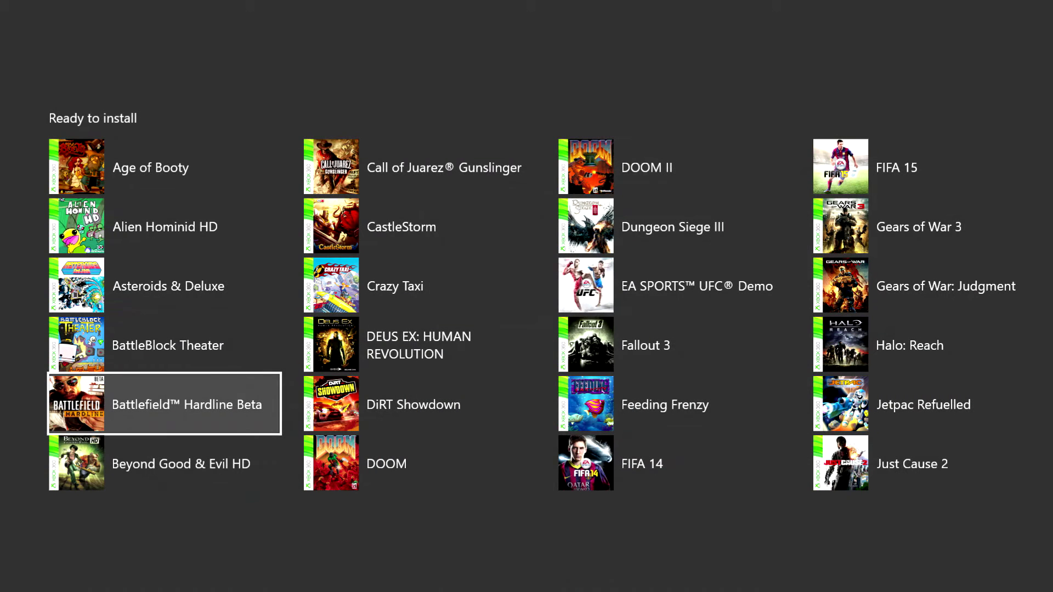